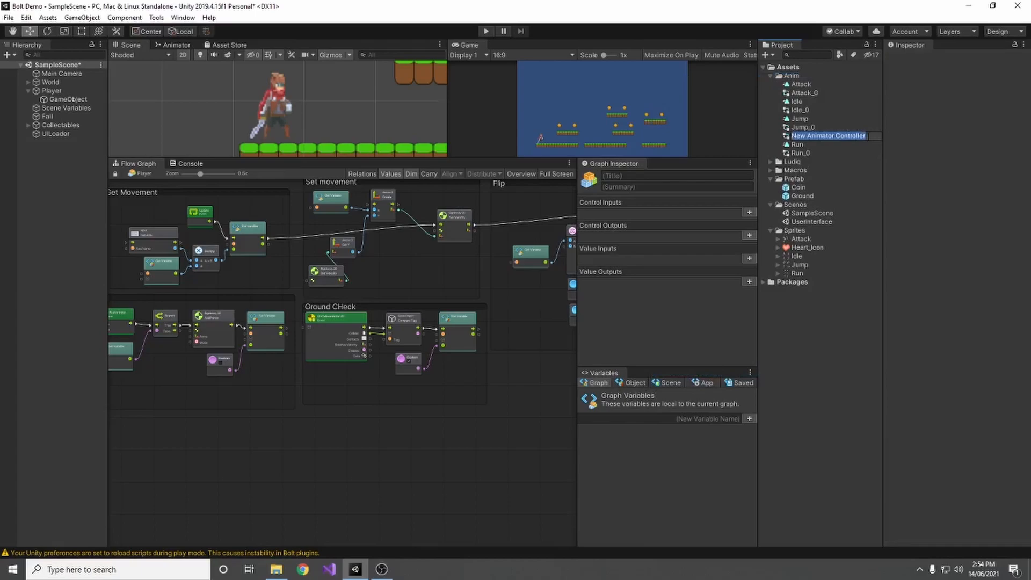
Name the new animator controller PlayerController and open it in the Animator
type("PlayerController")
key("Return")
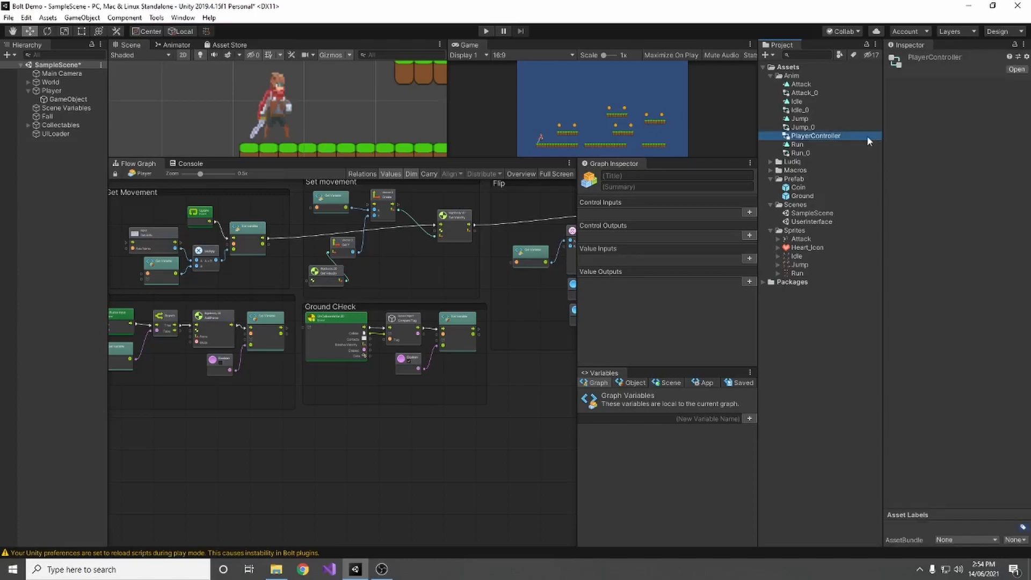
double_click(815, 136)
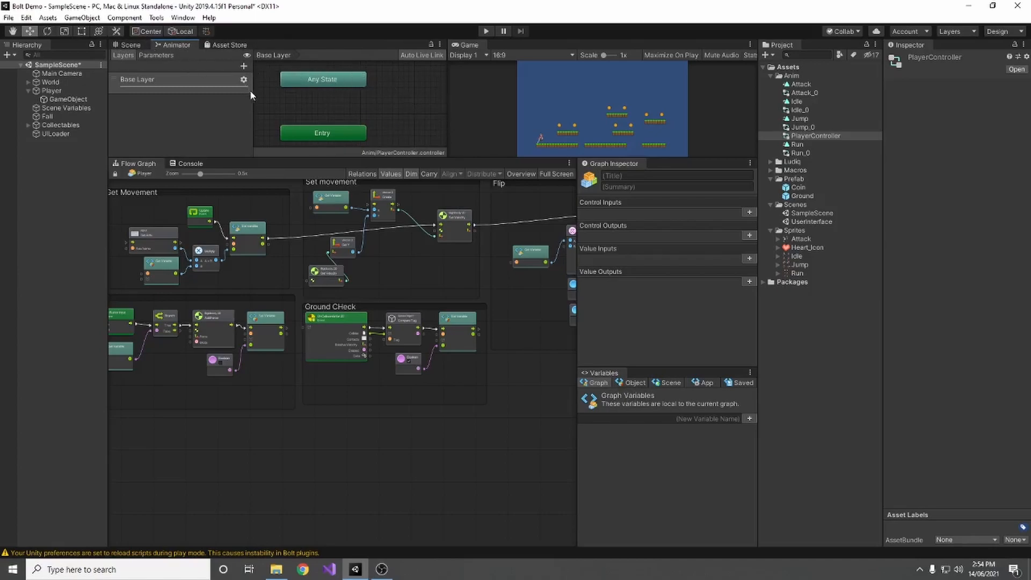
Apply the Design window layout and bring the PlayerController state graph into view in the enlarged Animator
left_click(1008, 33)
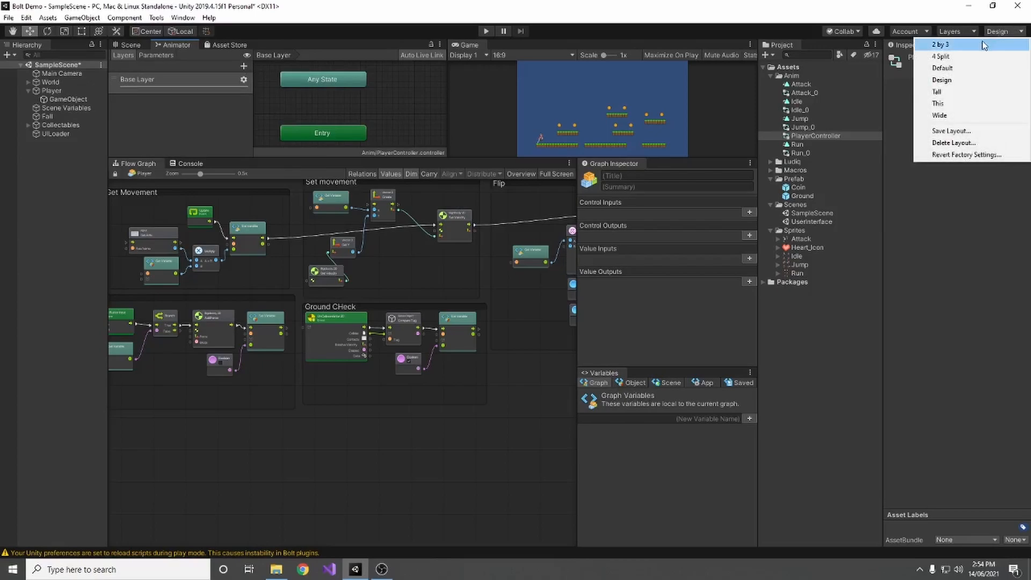
left_click(949, 91)
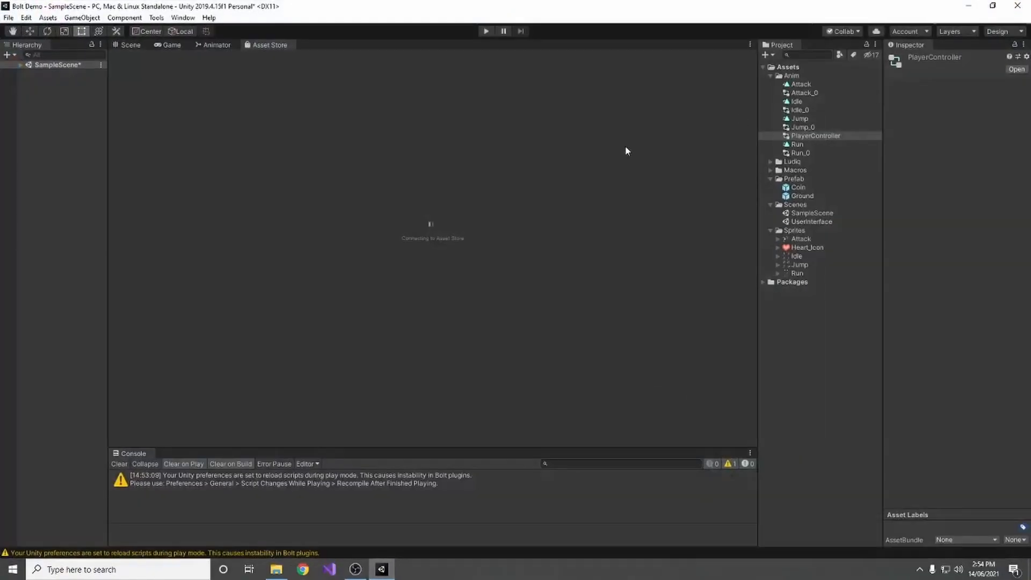
left_click(223, 48)
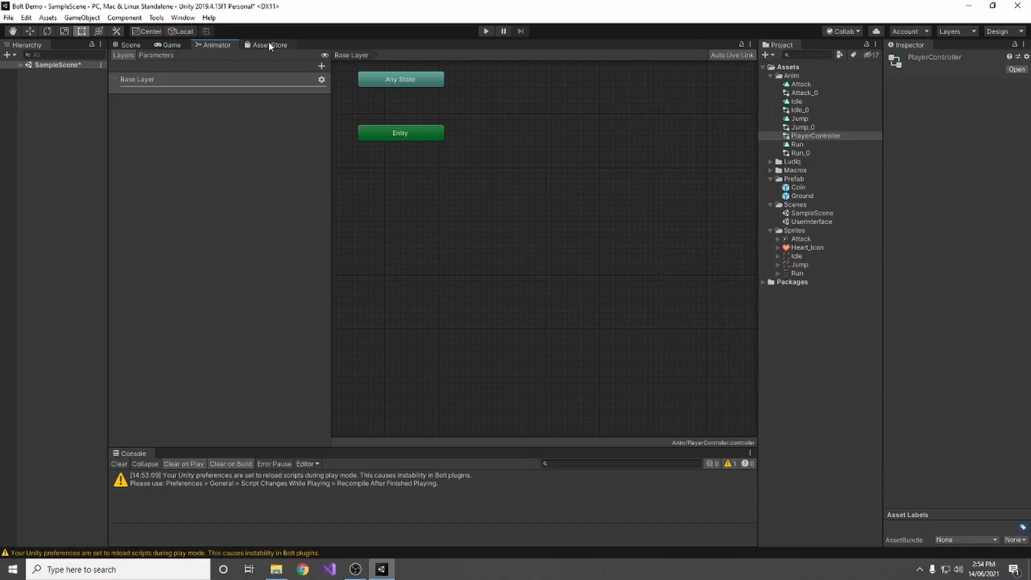
left_click(830, 136)
scroll(526, 175, "down", 5)
scroll(525, 177, "up", 4)
middle_click_drag(531, 145, 490, 204)
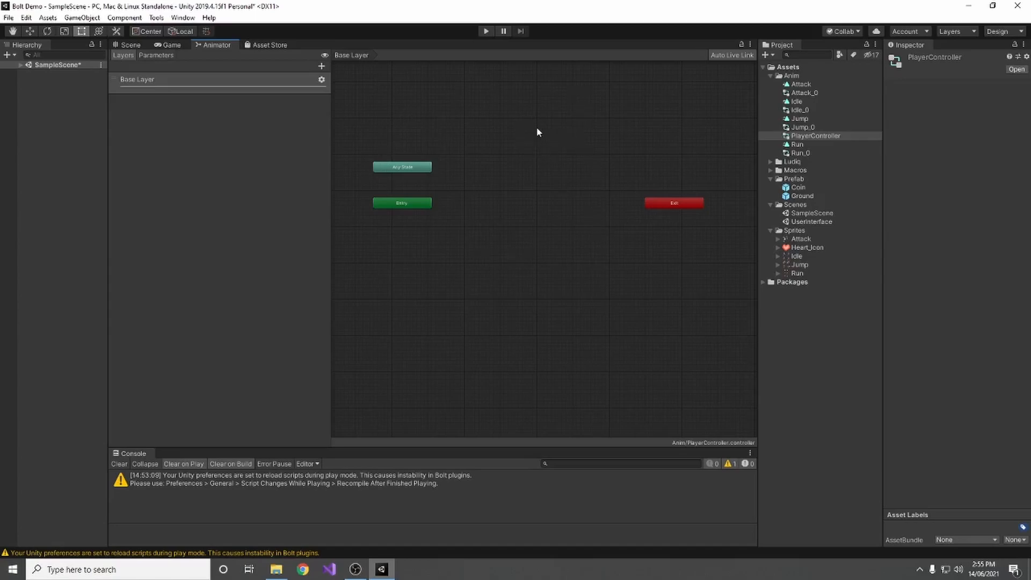
Add an Int parameter named state to the PlayerController
left_click(155, 56)
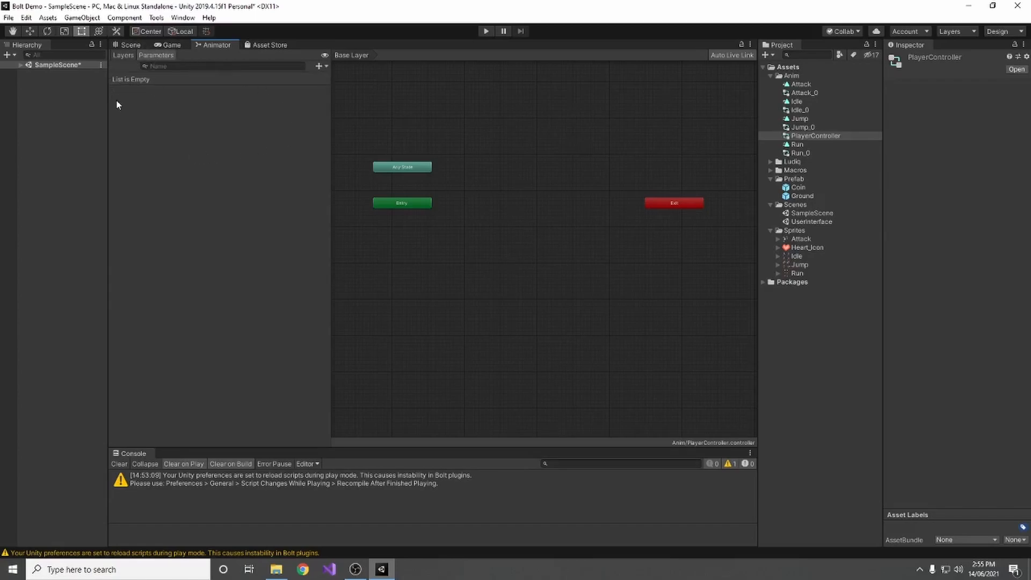
left_click(320, 66)
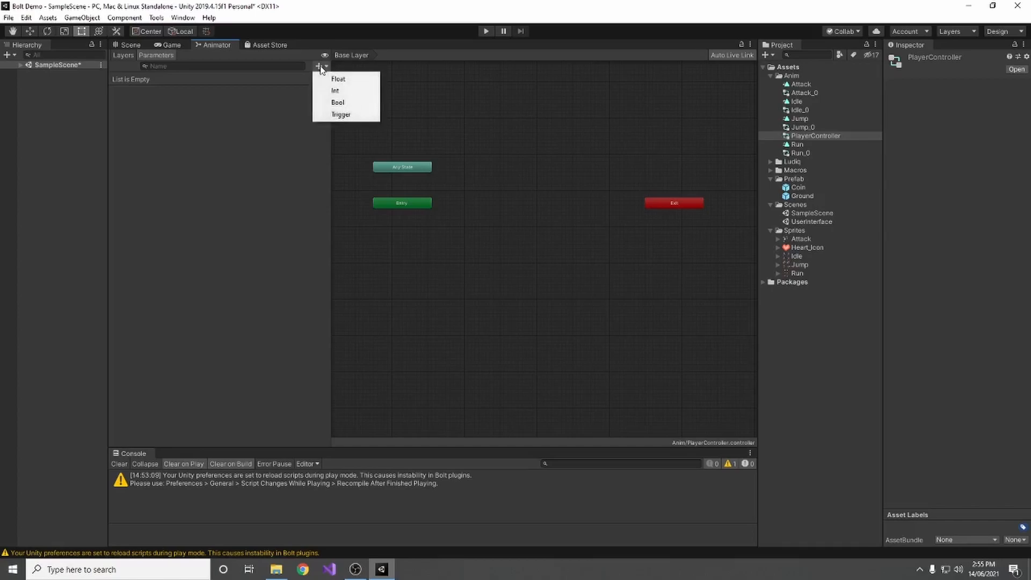
left_click(348, 92)
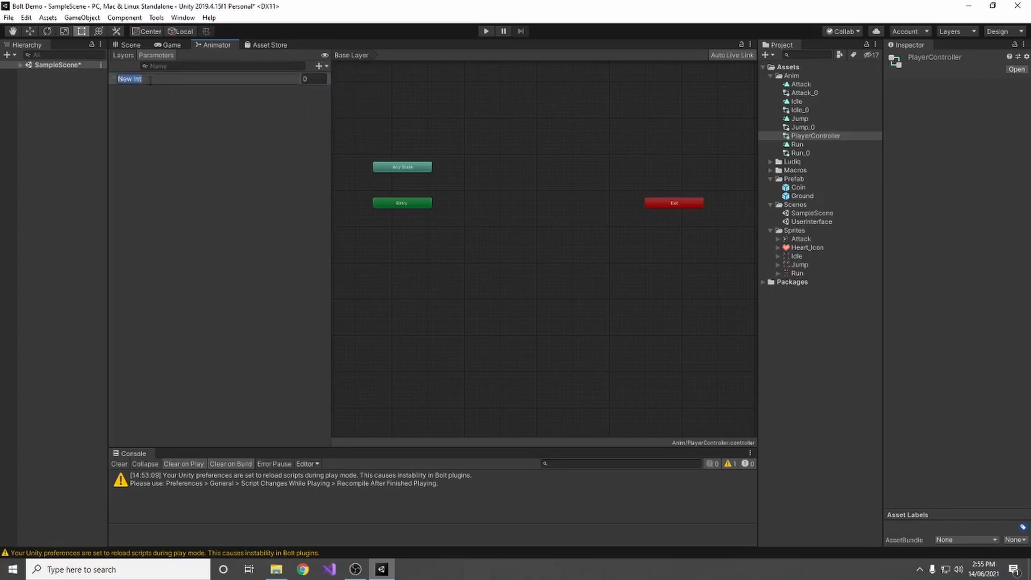
type("state")
key("Return")
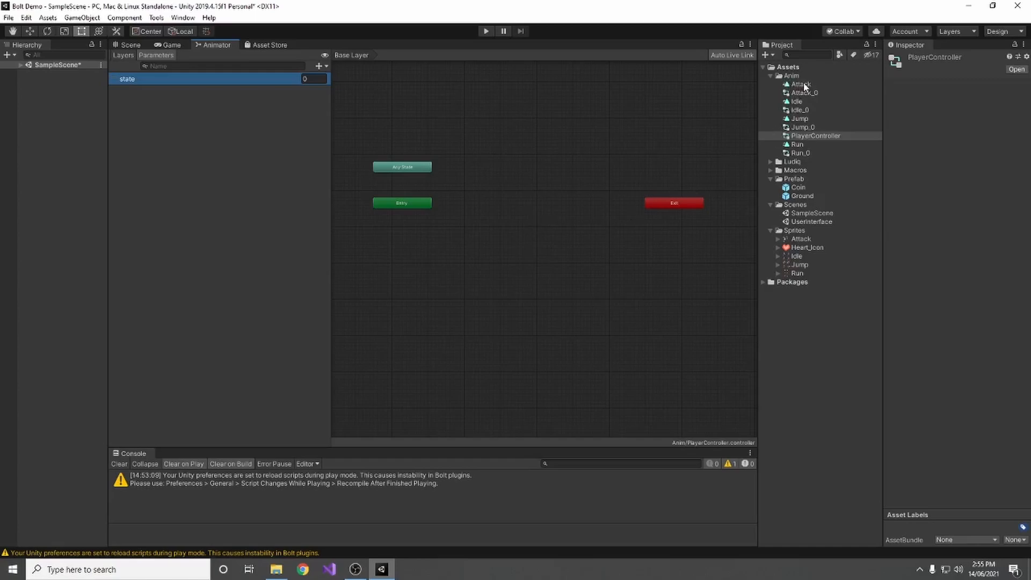
Add the Attack, Idle, Jump and Run animation clips as states in the PlayerController graph
left_click_drag(803, 86, 568, 140)
left_click(807, 103)
left_click_drag(807, 102, 548, 192)
left_click(807, 129)
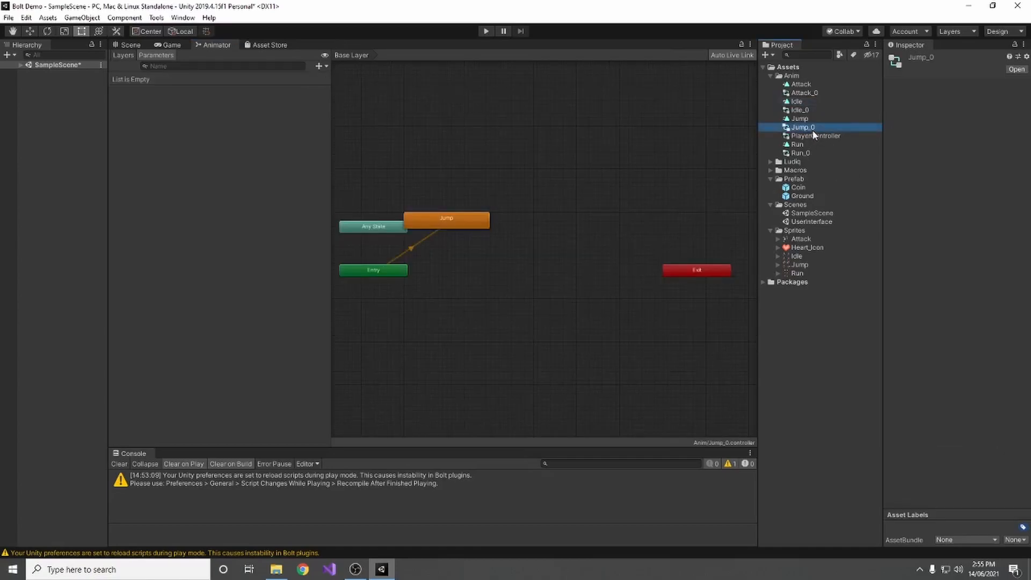
left_click(815, 135)
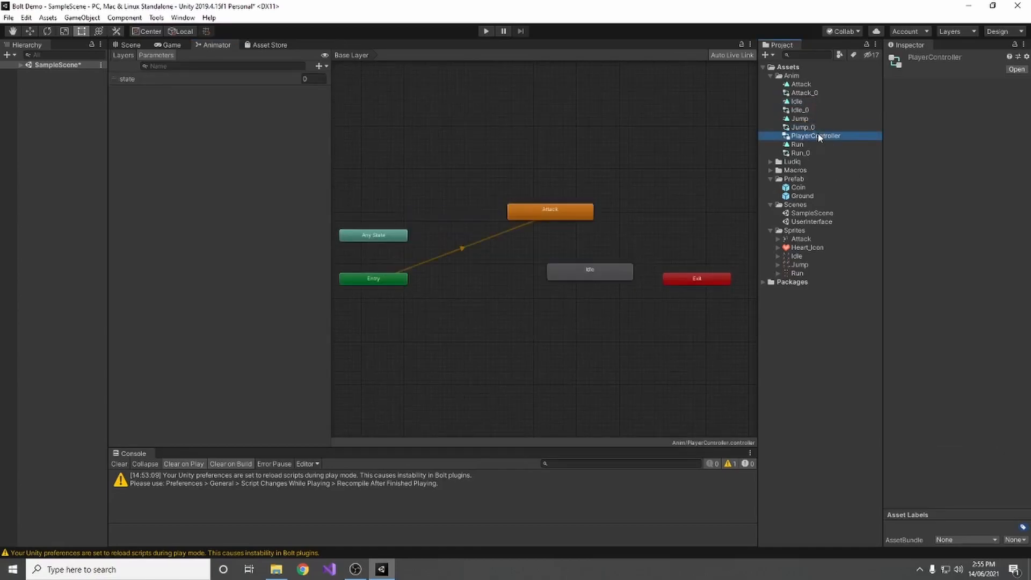
left_click_drag(803, 119, 717, 145)
left_click_drag(666, 206, 666, 205)
left_click_drag(796, 143, 488, 310)
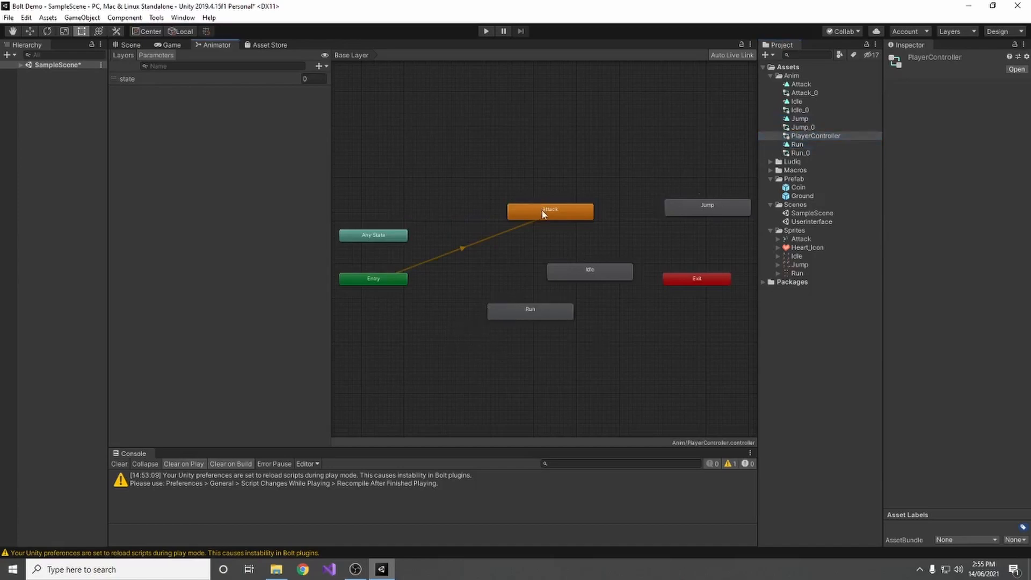
Reposition the Attack and Idle states and make Idle the layer default state
left_click_drag(541, 217, 553, 205)
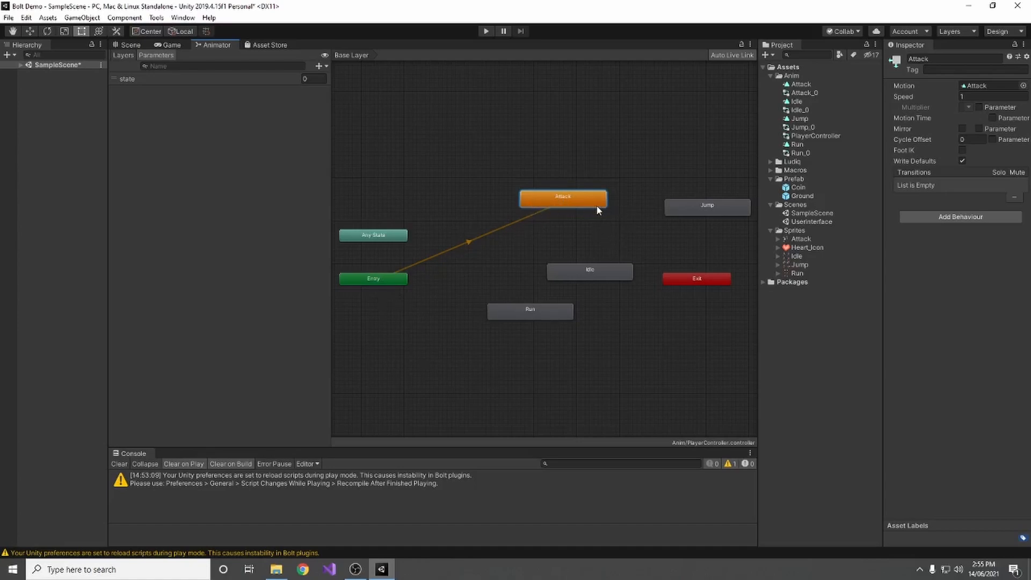
left_click_drag(593, 269, 552, 257)
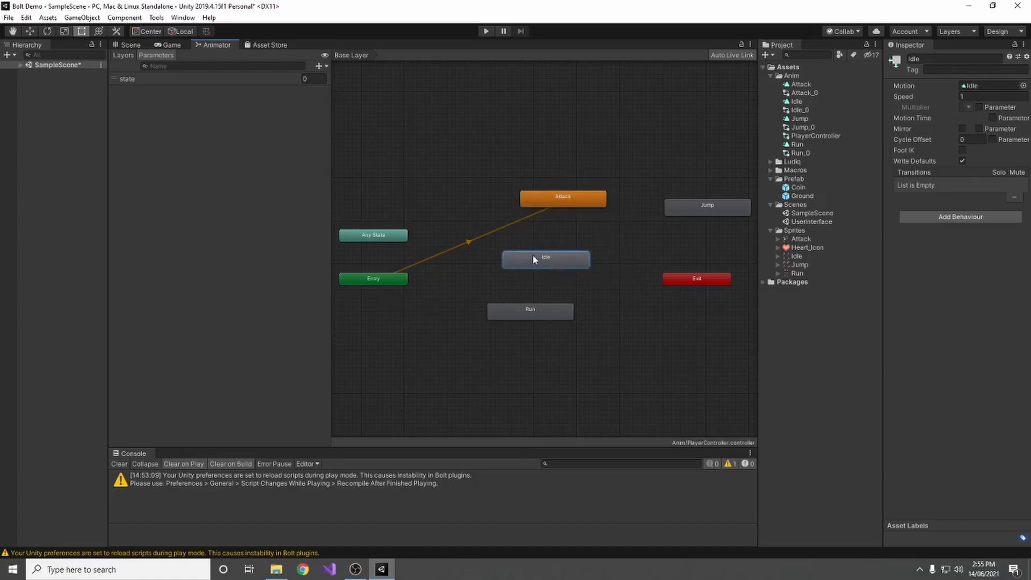
right_click(553, 260)
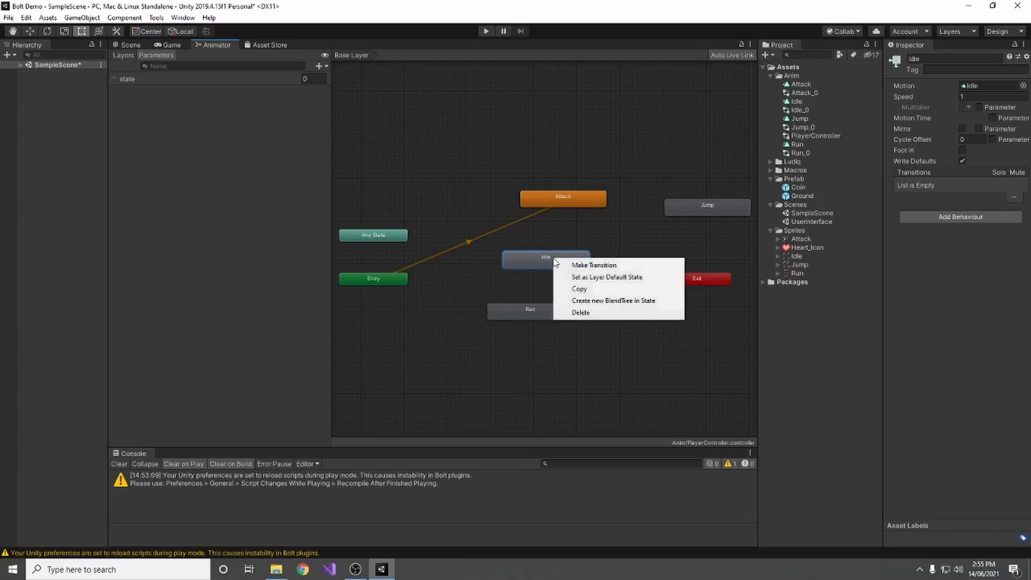
left_click(633, 283)
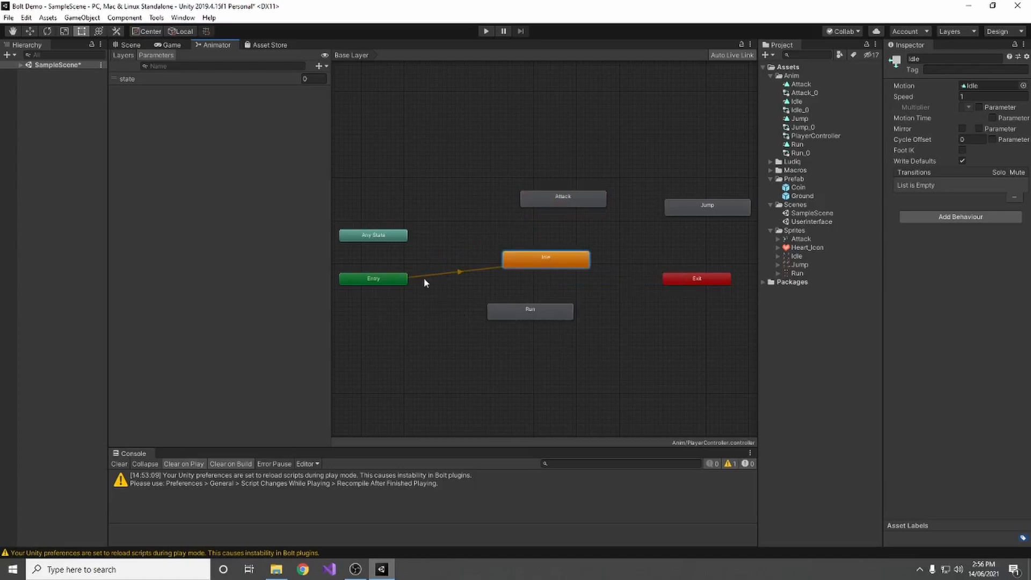
Arrange the graph with Entry level with Idle and the Attack, Jump, Run and Exit nodes spread around it
left_click_drag(390, 280, 390, 262)
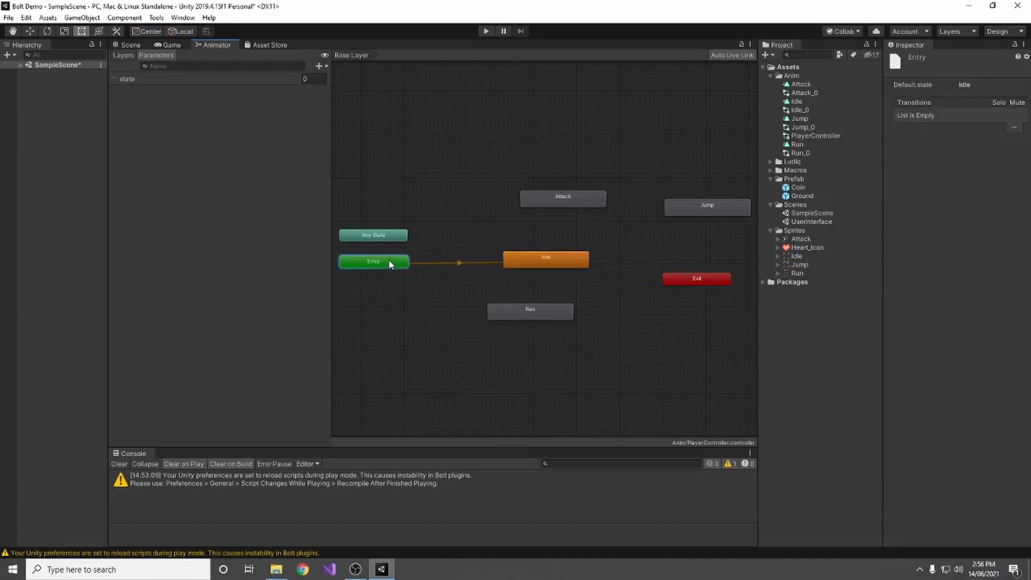
left_click_drag(561, 261, 557, 262)
left_click_drag(694, 284, 716, 297)
left_click_drag(569, 200, 462, 217)
left_click_drag(707, 208, 651, 221)
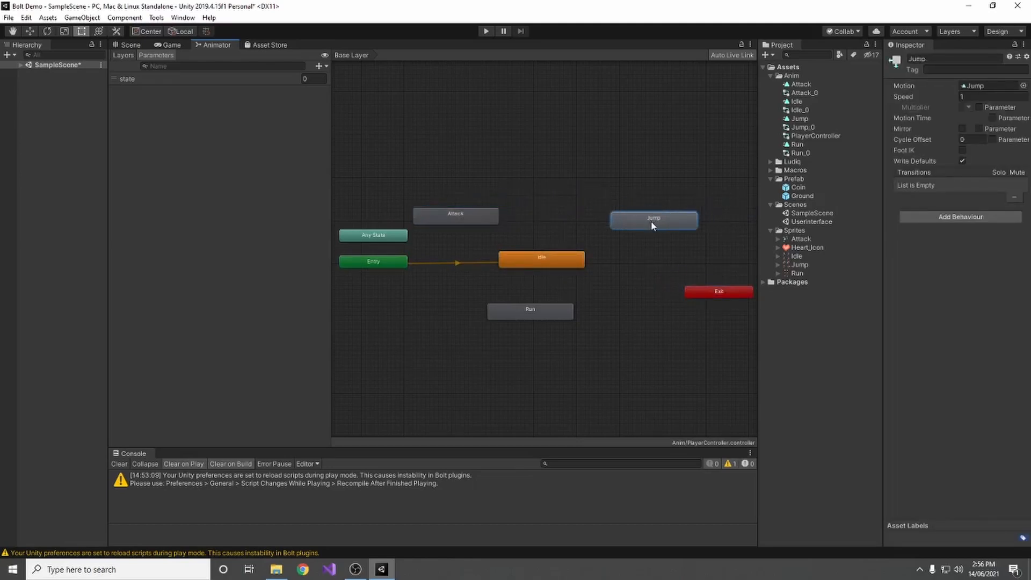
left_click_drag(540, 313, 500, 309)
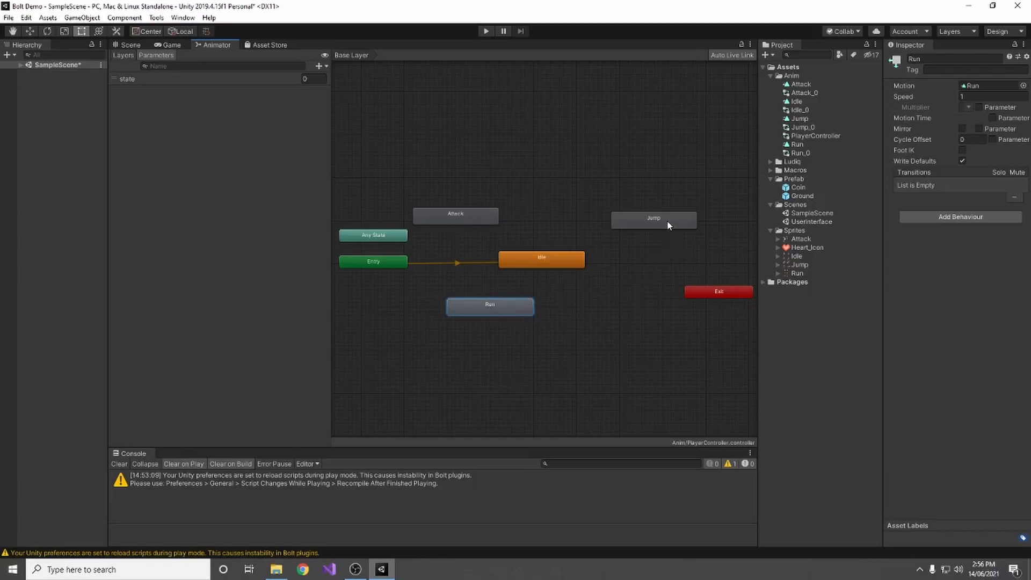
Create transitions in both directions between the Idle and Run states
right_click(531, 260)
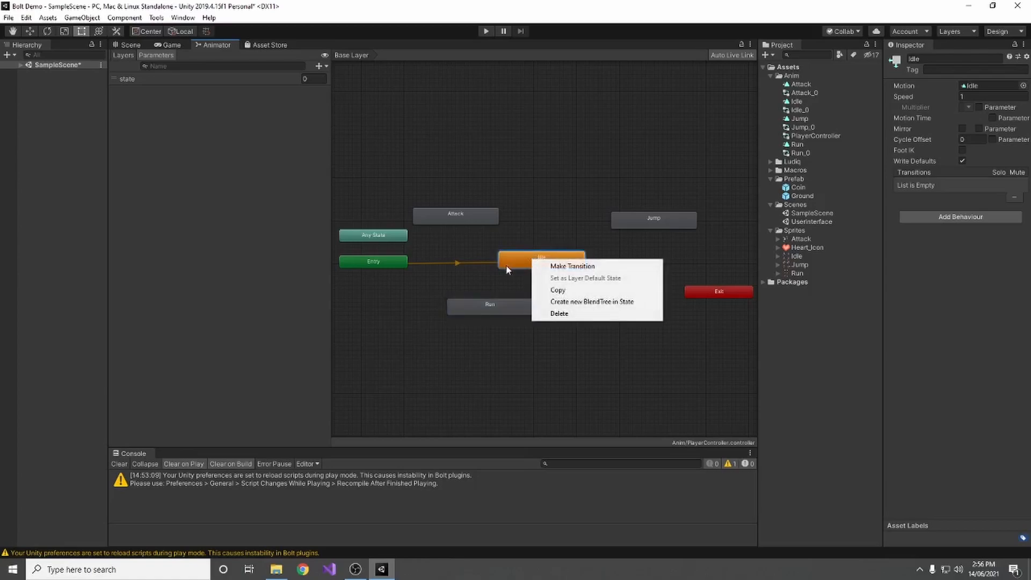
left_click(575, 267)
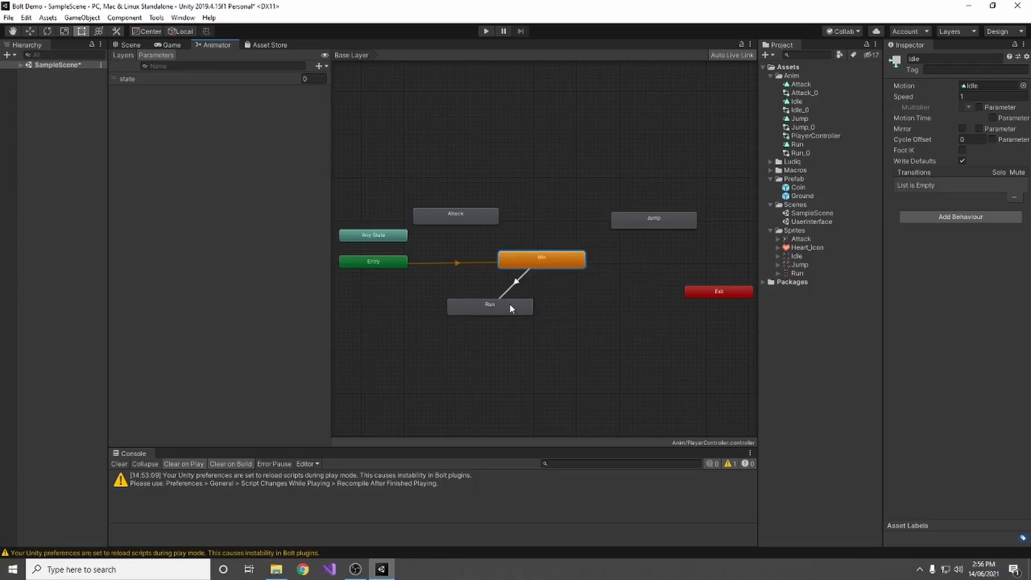
left_click(496, 307)
right_click(500, 308)
left_click(525, 317)
left_click(553, 263)
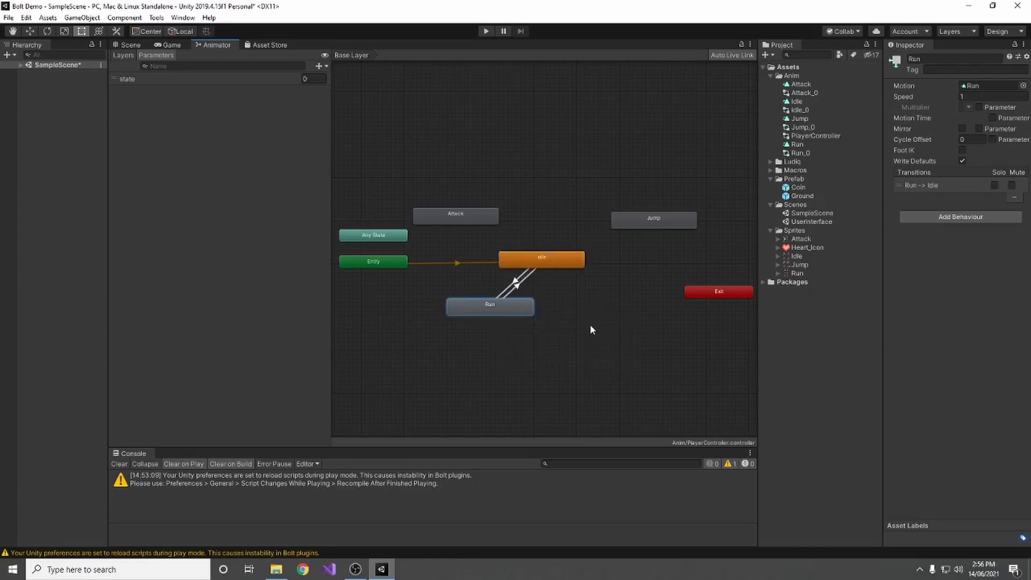
Create transitions in both directions between the Idle and Attack states
right_click(530, 257)
left_click(554, 265)
left_click(455, 214)
right_click(477, 218)
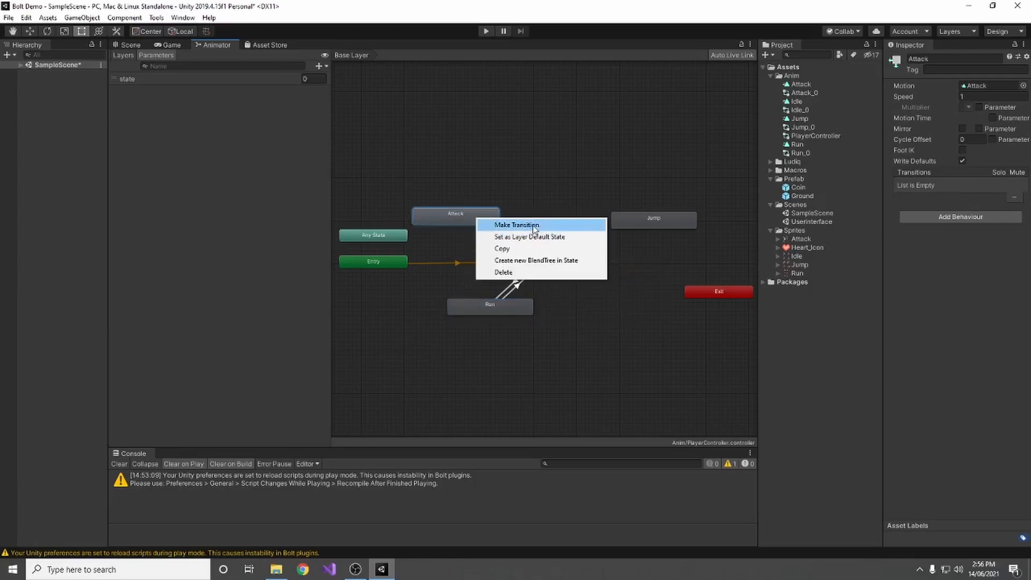
left_click(532, 227)
left_click(563, 263)
Create transitions in both directions between the Idle and Jump states
right_click(568, 261)
left_click(608, 268)
left_click(654, 220)
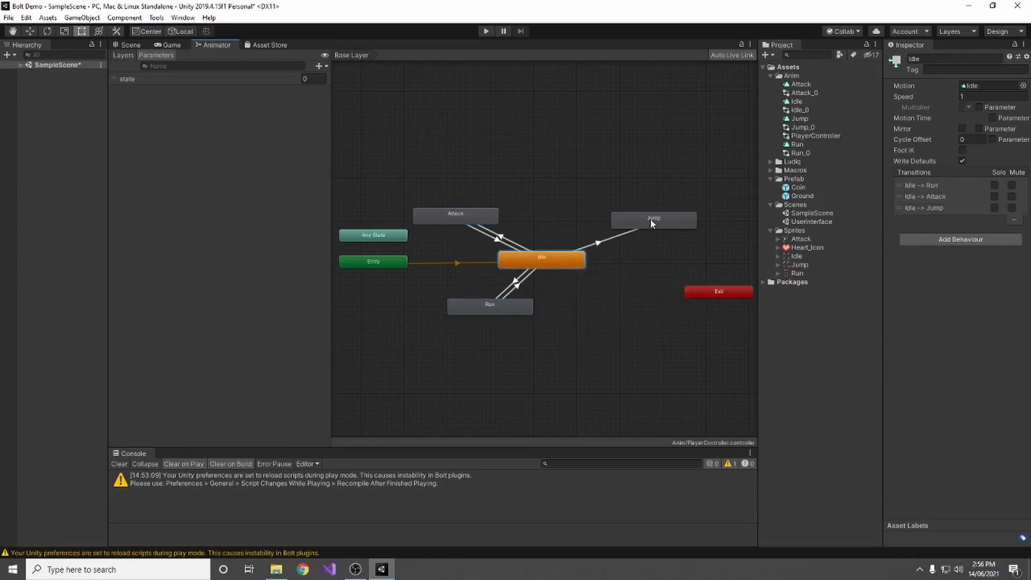
right_click(659, 221)
left_click(669, 228)
left_click(553, 258)
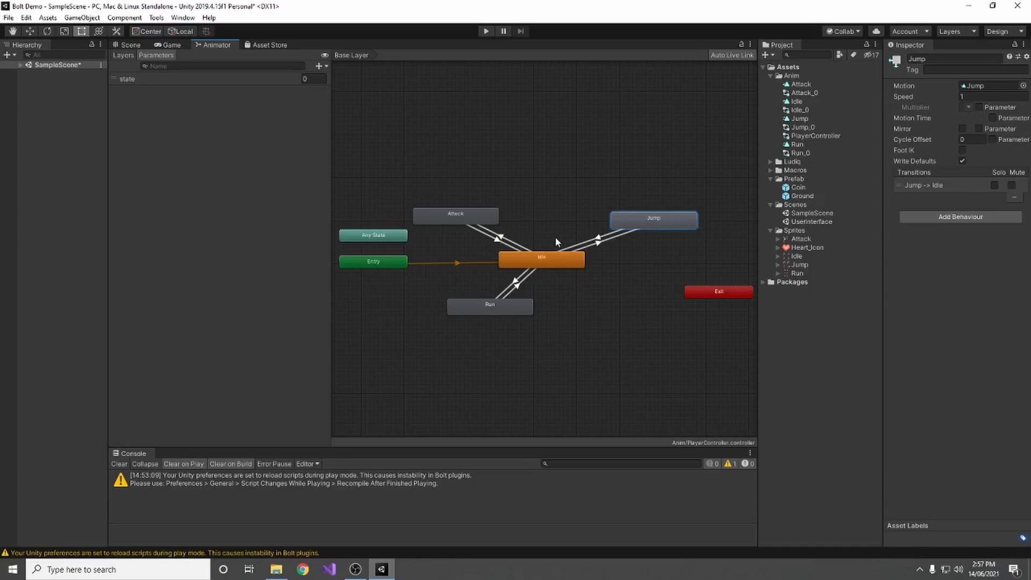
Place the Run state directly below Idle and create transitions in both directions between Run and Jump
left_click_drag(510, 310, 561, 313)
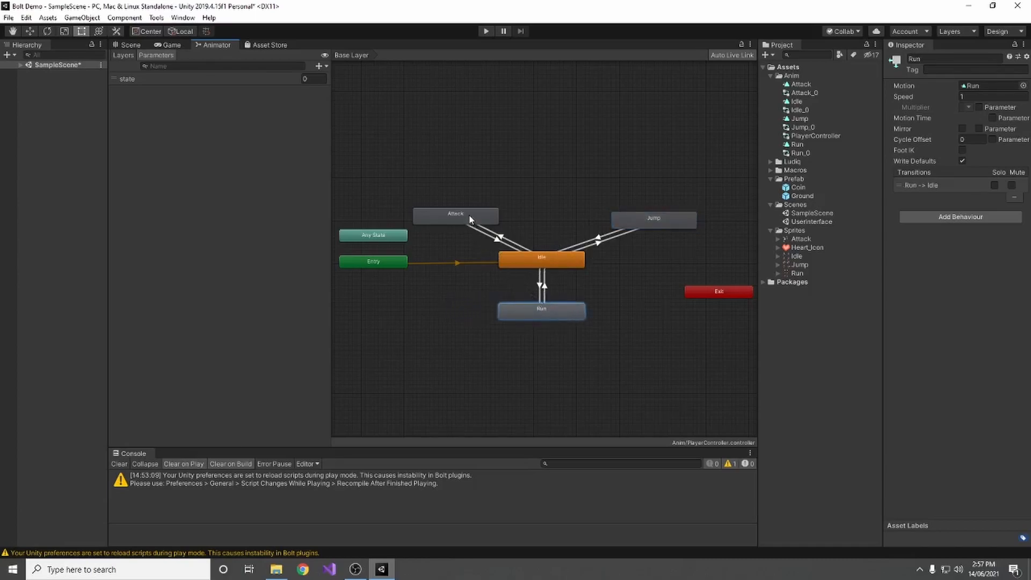
right_click(559, 311)
left_click(599, 320)
left_click(666, 220)
left_click(667, 220)
right_click(667, 220)
left_click(693, 226)
left_click(563, 313)
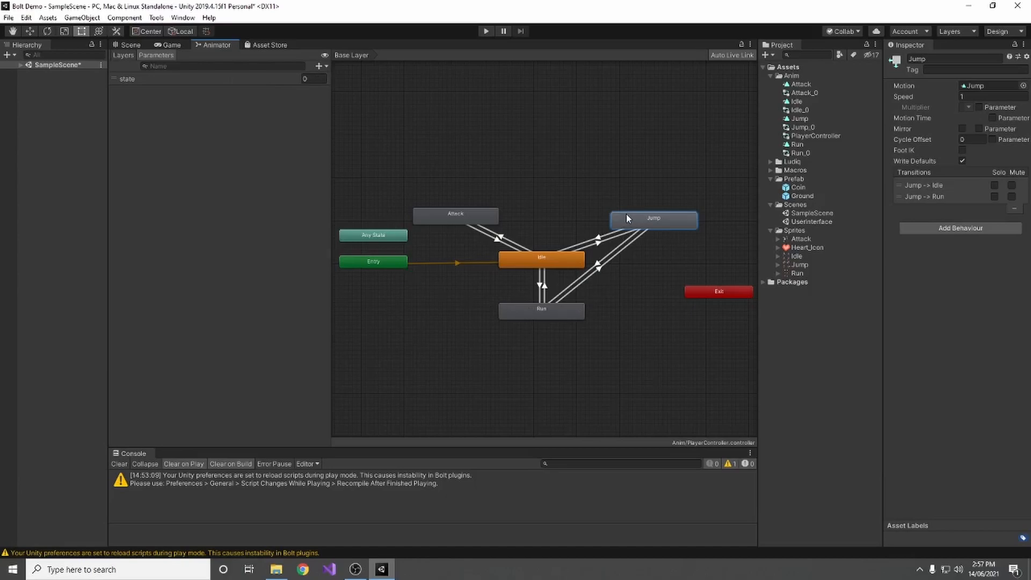
Add the condition state Equals 0 to each transition leading into Idle from Run, Jump and Attack
left_click(544, 287)
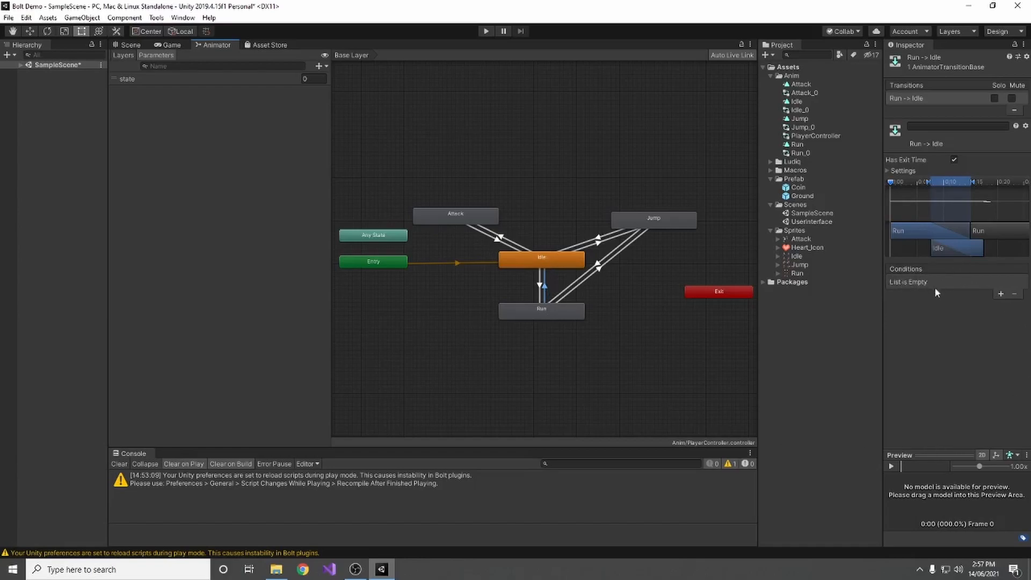
left_click(1000, 293)
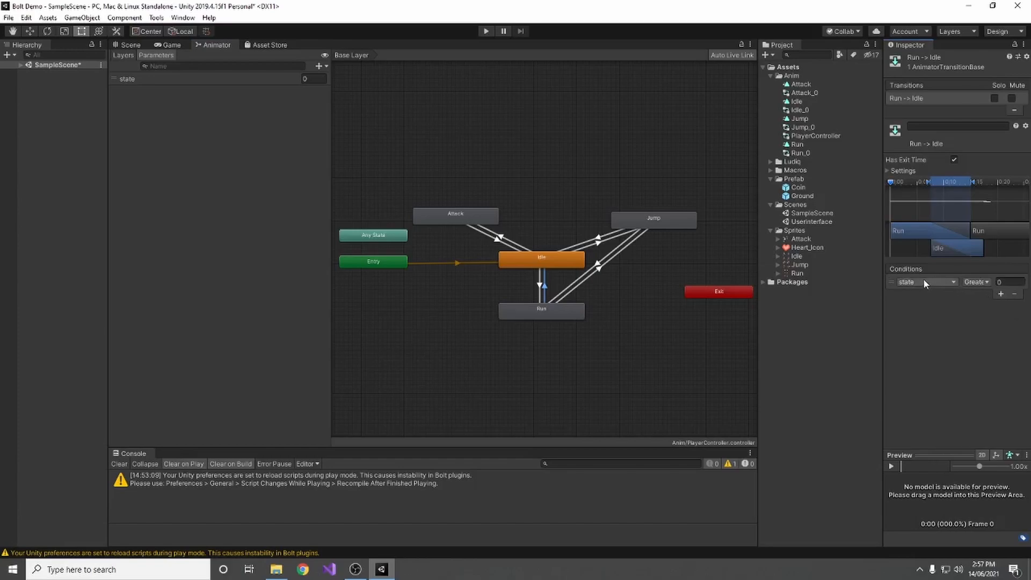
left_click(985, 317)
left_click(600, 241)
left_click(1001, 294)
left_click(976, 282)
left_click(993, 318)
left_click(498, 238)
left_click(1000, 294)
left_click(986, 283)
left_click(992, 317)
left_click(637, 358)
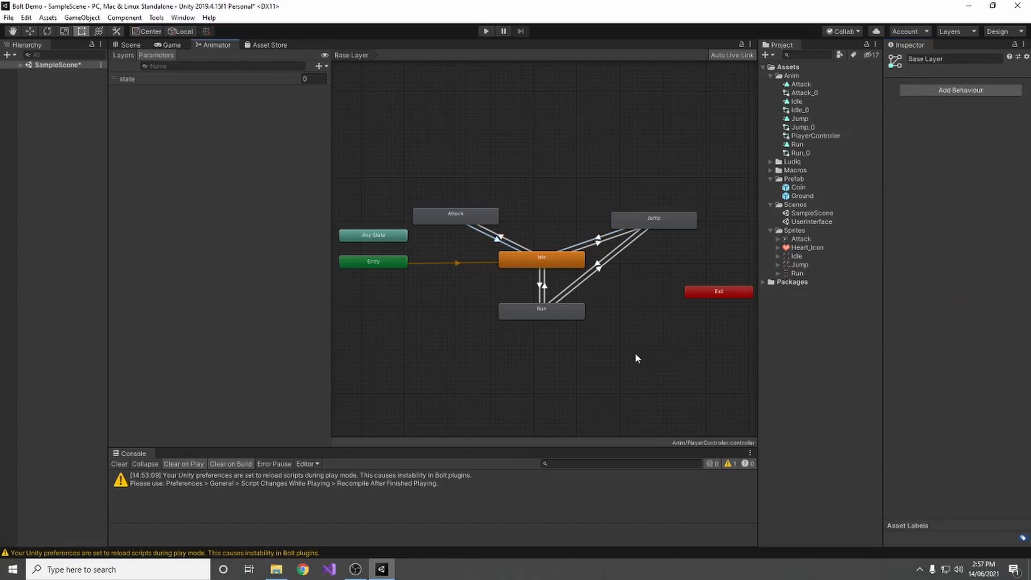
Nudge the Jump state closer to Idle and add the condition state Equals 1 to the Idle to Run transition
left_click_drag(634, 220, 624, 217)
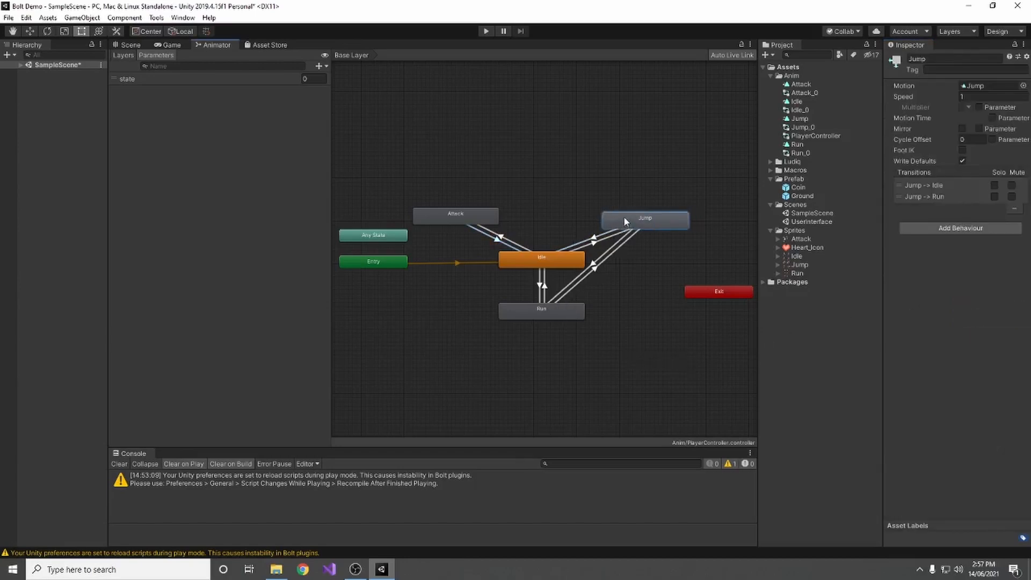
left_click(542, 288)
left_click(1001, 293)
left_click(976, 282)
left_click(984, 317)
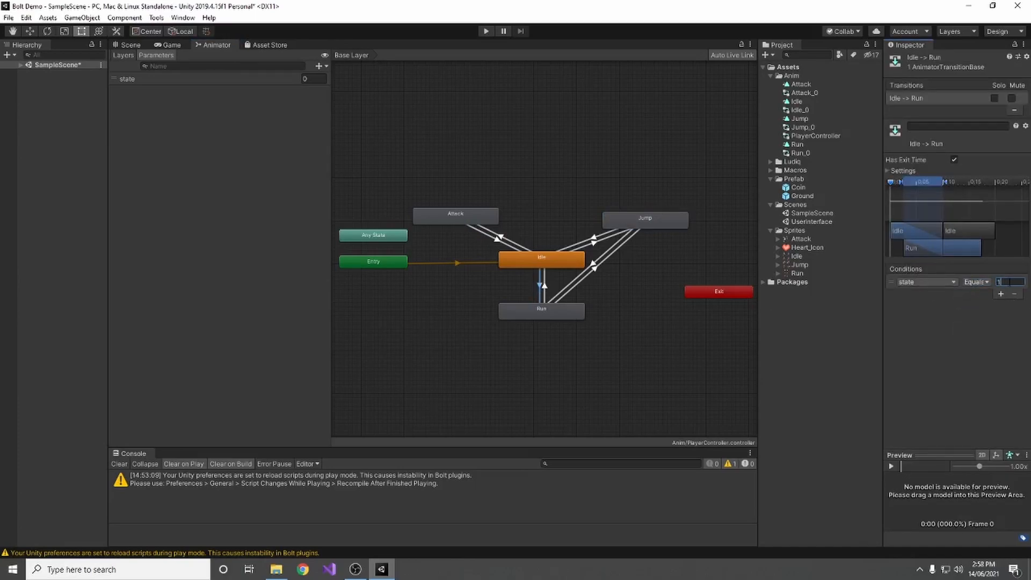
type("1")
Add a state Equals condition to the transition from Jump to Run
left_click(598, 265)
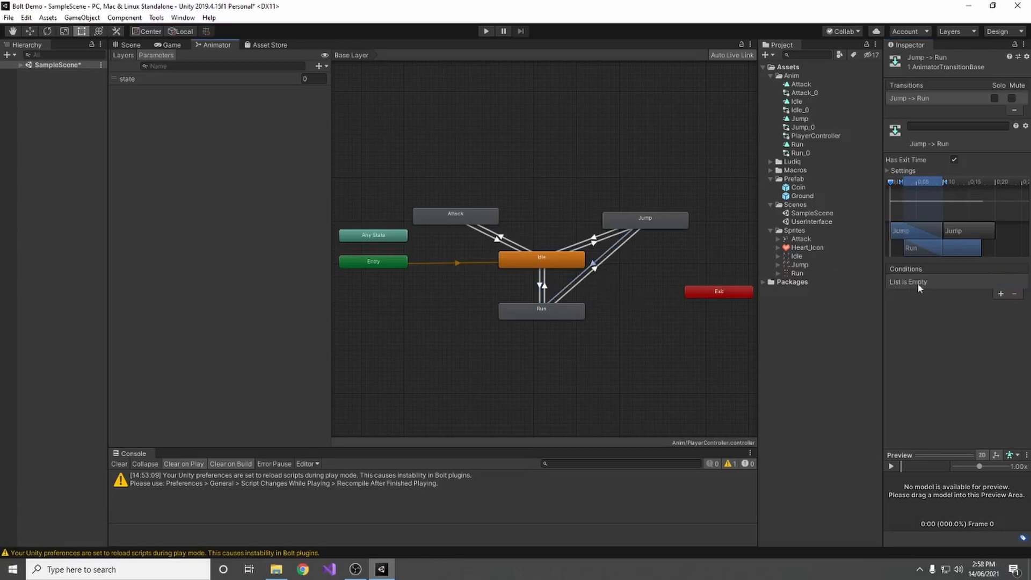
left_click(1000, 293)
left_click(977, 282)
left_click(985, 317)
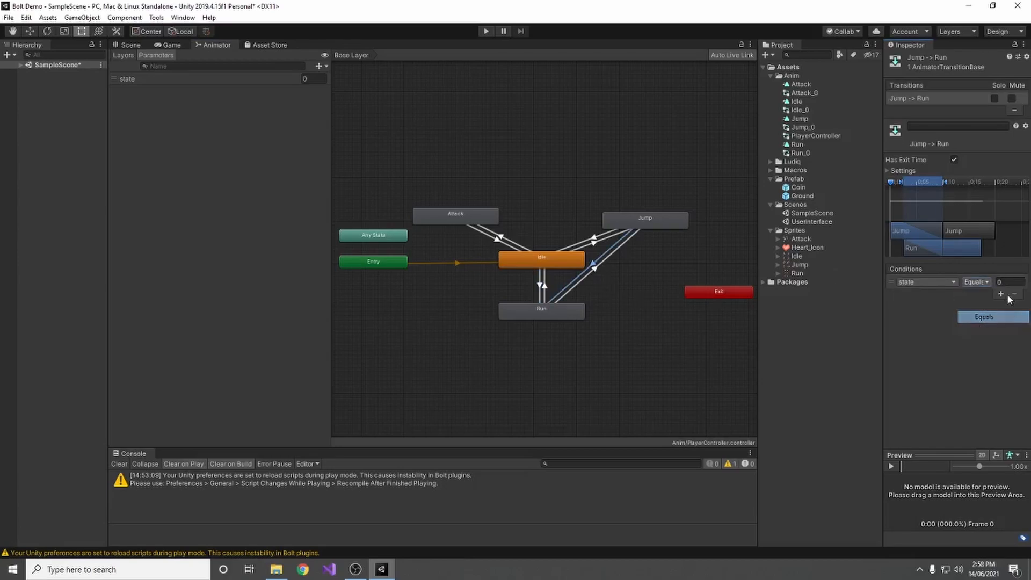
left_click(690, 348)
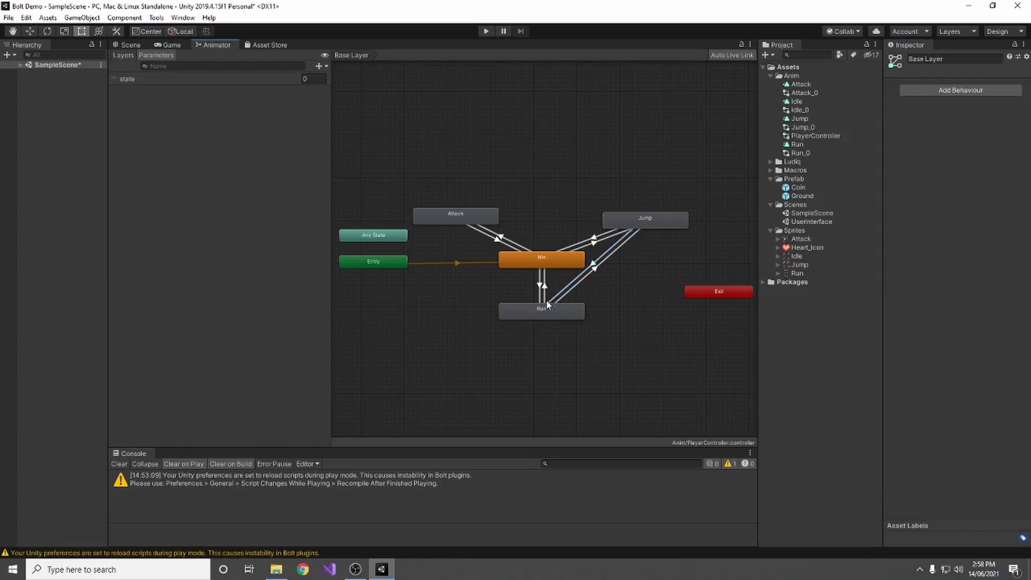
Add the condition state Equals 2 to the transition from Run to Jump
left_click(596, 268)
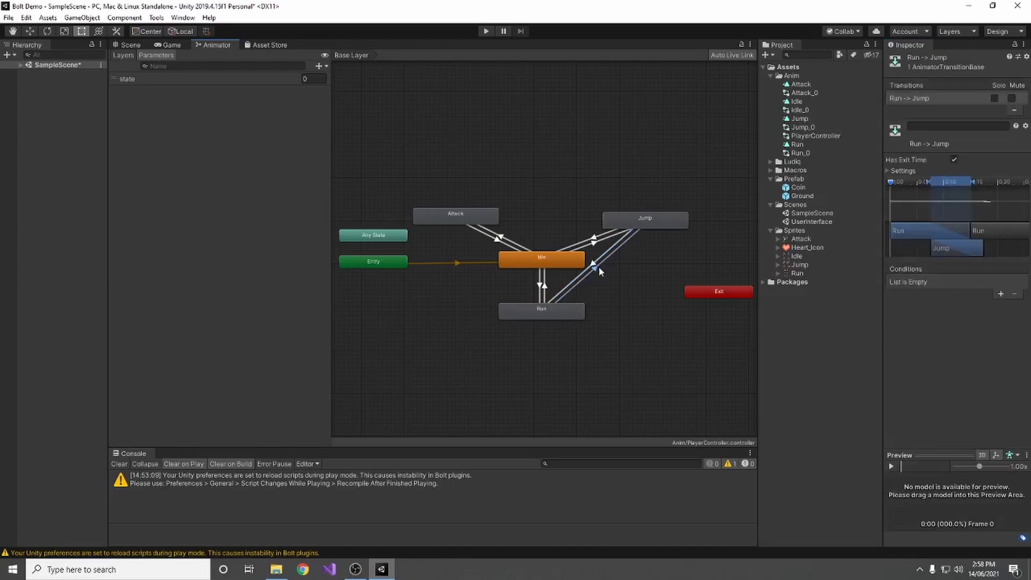
left_click(1000, 293)
left_click(976, 282)
left_click(985, 319)
Add the condition state Equals 2 to the transition from Idle to Jump
left_click(609, 241)
left_click(595, 243)
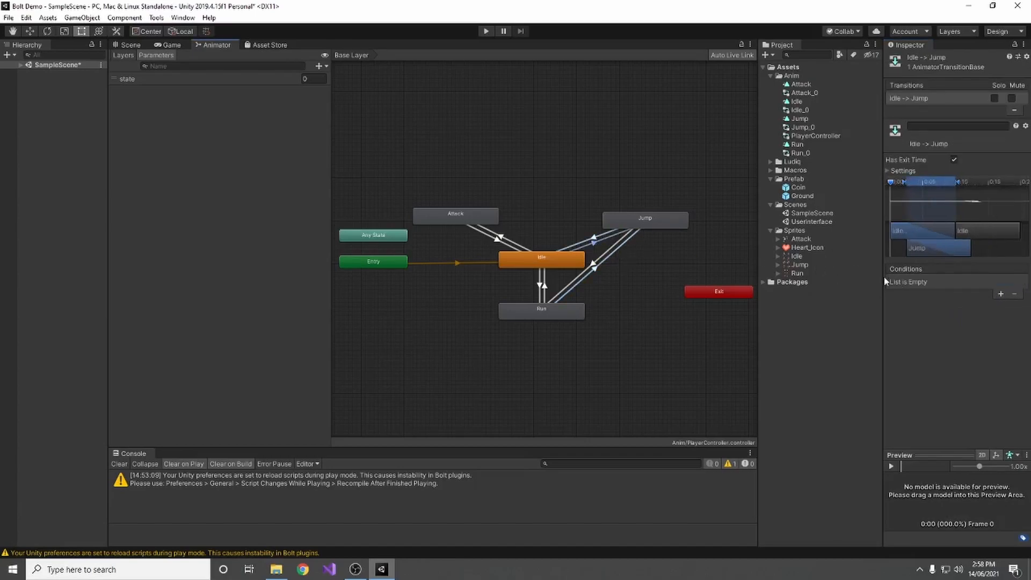
left_click(1001, 295)
left_click(976, 282)
left_click(984, 318)
left_click(1000, 282)
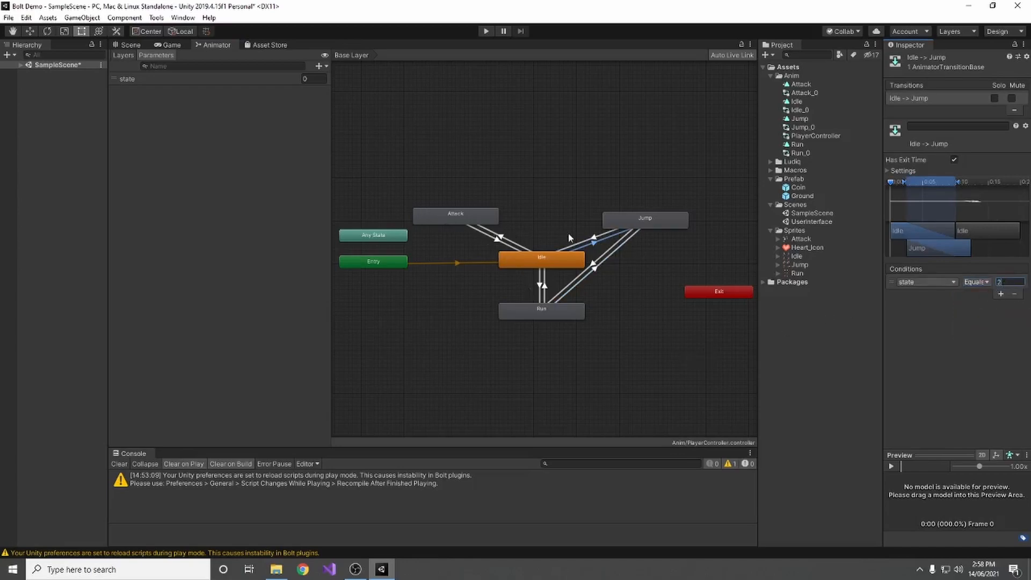
Add the condition state Equals 3 to the transition from Idle to Attack
left_click(485, 226)
left_click(1001, 294)
left_click(976, 282)
left_click(984, 318)
left_click(1000, 282)
left_click(648, 367)
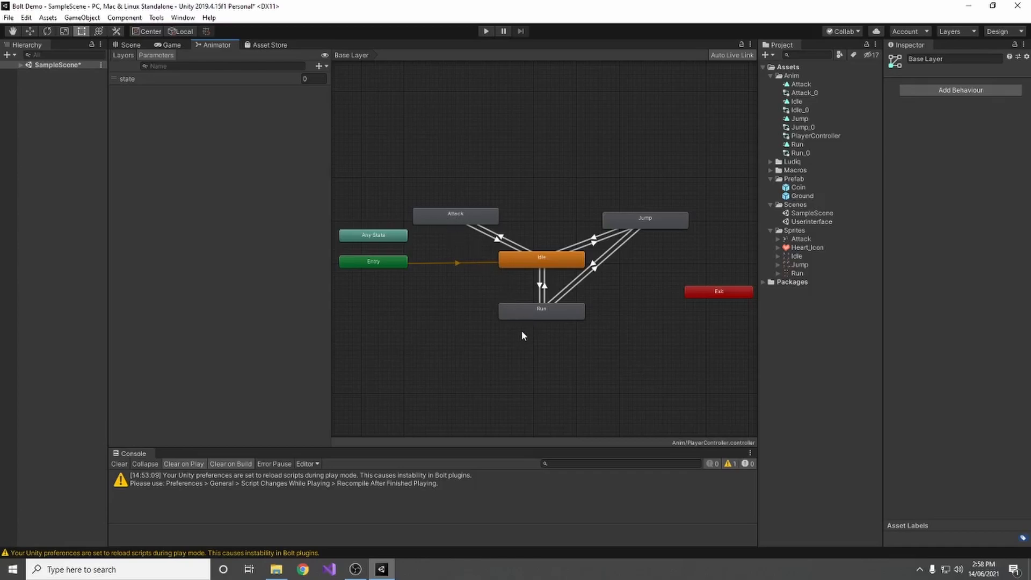
Create transitions in both directions between the Run and Attack states
left_click(520, 313)
right_click(522, 312)
left_click(561, 322)
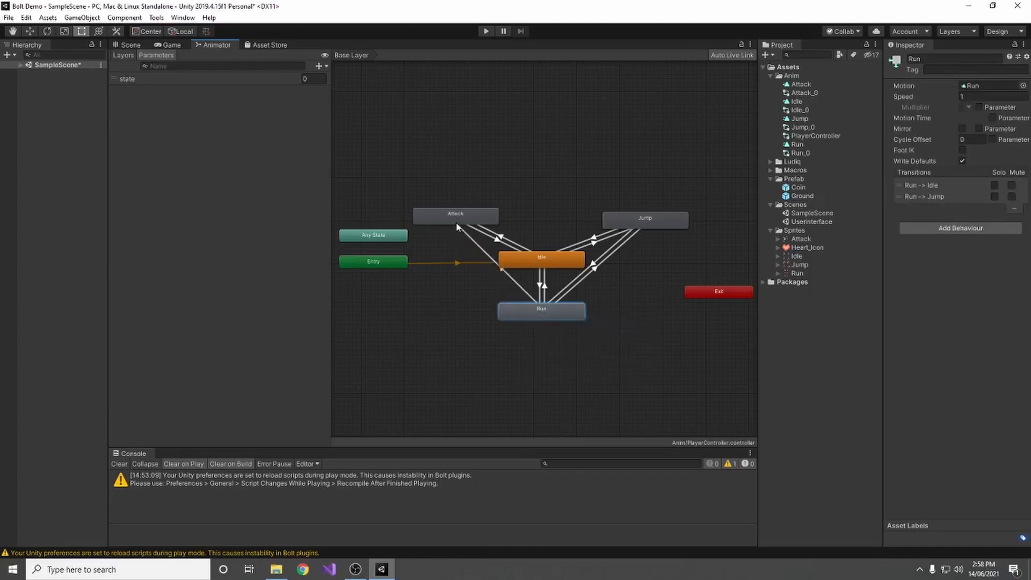
left_click(458, 224)
right_click(446, 213)
left_click(473, 221)
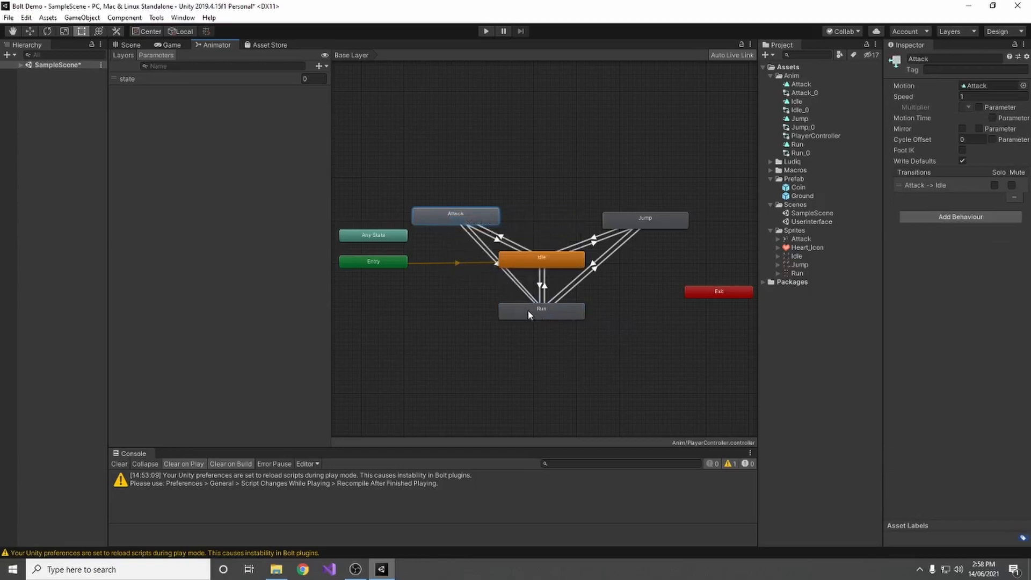
left_click(527, 312)
Add the condition state Equals 1 to the transition from Attack to Run
left_click(505, 272)
left_click(1001, 294)
left_click(976, 282)
left_click(982, 318)
left_click(1008, 282)
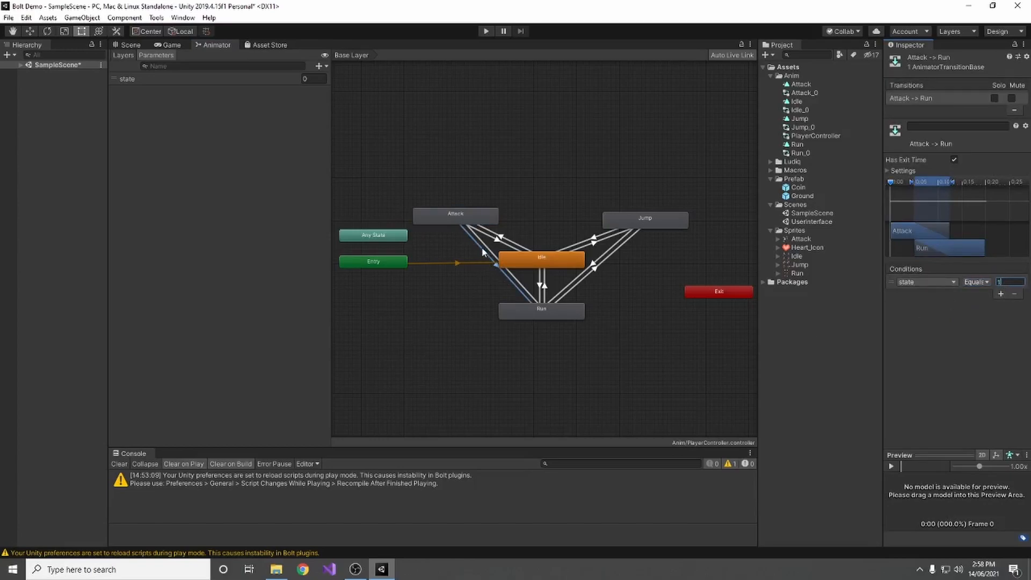
Add the condition state Equals 3 to the transition from Run to Attack
left_click(494, 257)
left_click(1001, 294)
left_click(976, 282)
left_click(989, 319)
left_click(1007, 282)
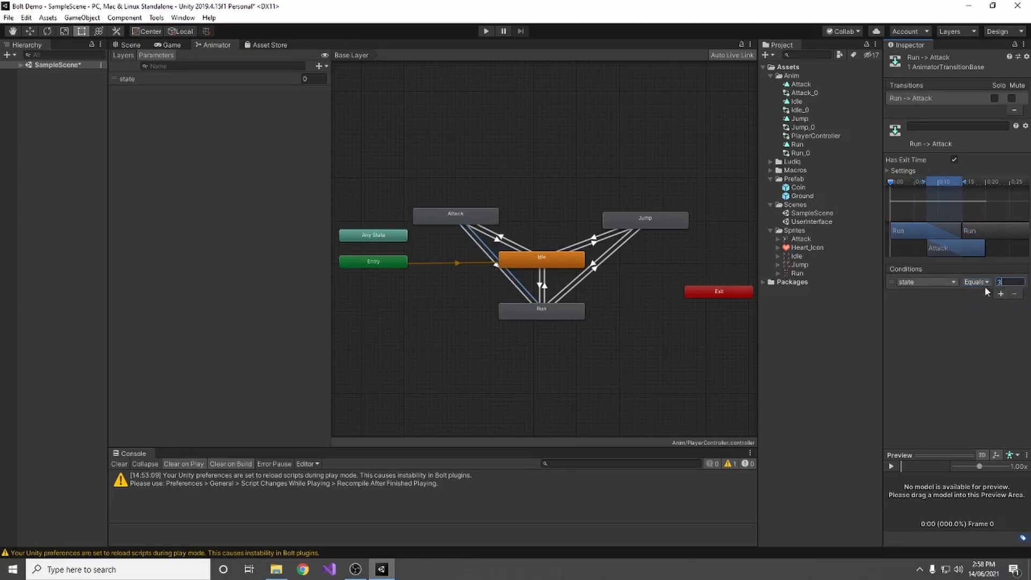
left_click(603, 360)
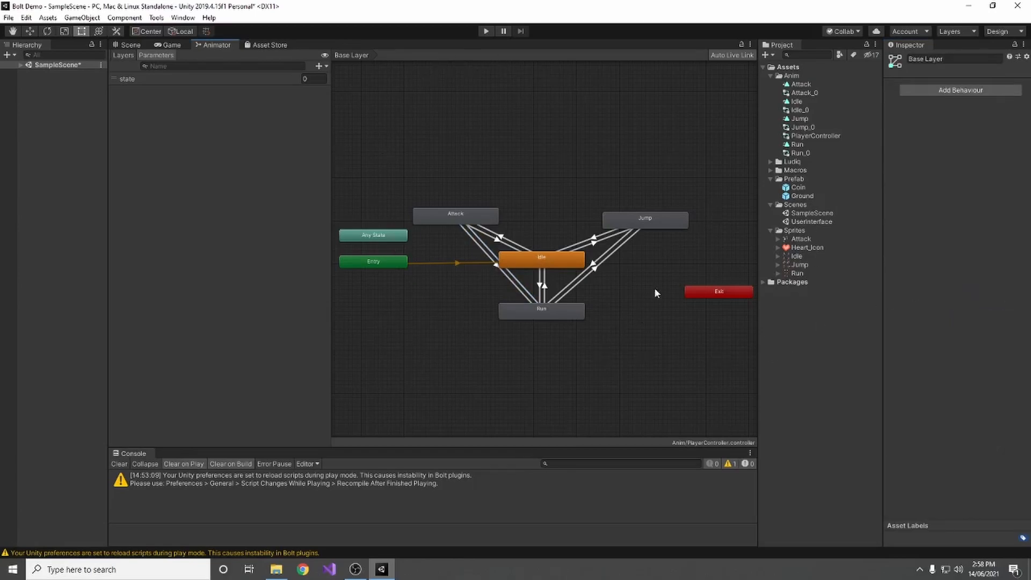
Assign the PlayerController asset as the controller of the Animator component on Player's child GameObject
left_click(21, 64)
left_click(51, 91)
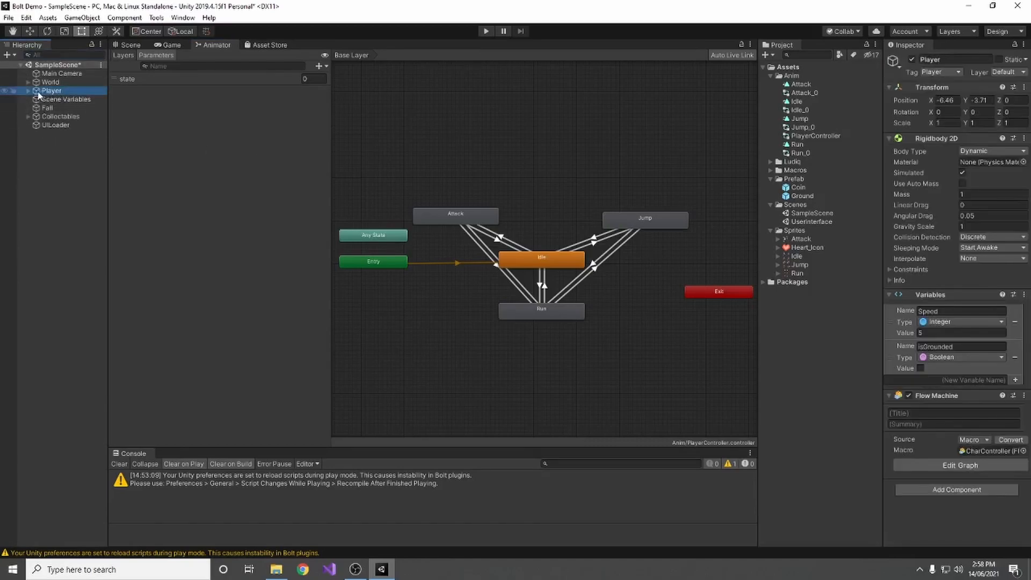
left_click(28, 91)
left_click(60, 100)
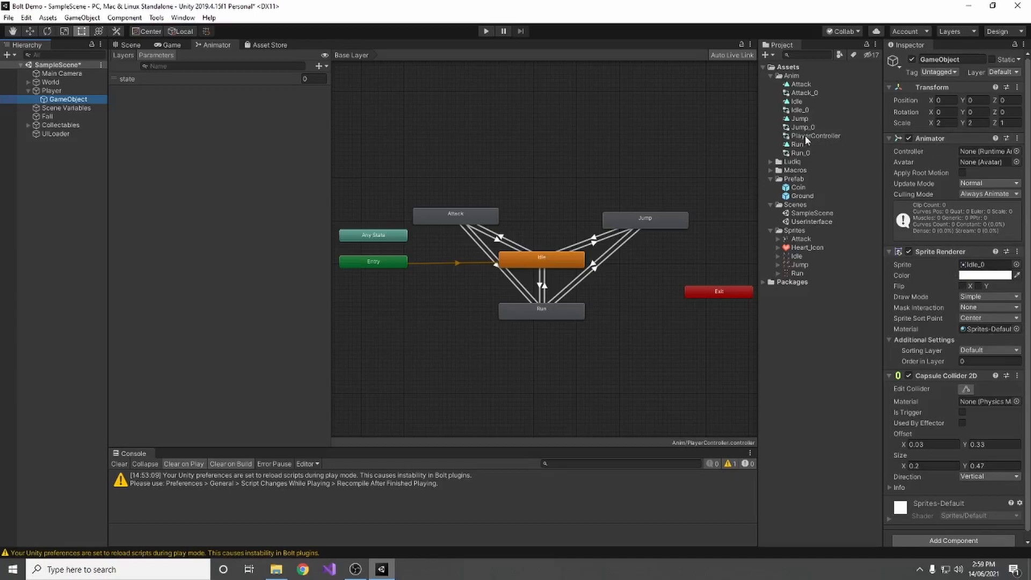
left_click_drag(798, 140, 973, 153)
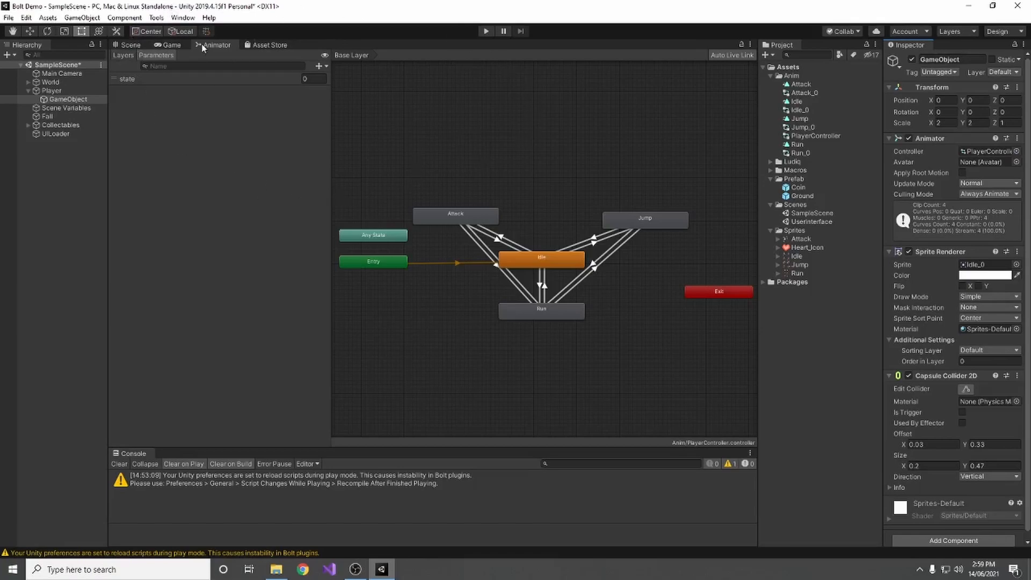
Dock the Animator beside the Game view, play the scene and move the player back and forth
left_click_drag(207, 46, 724, 201)
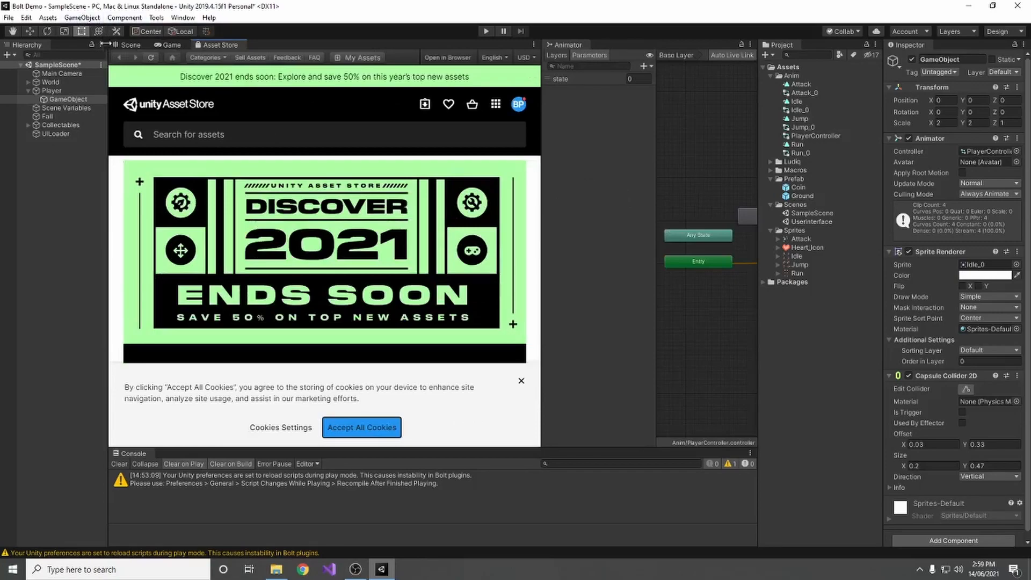
left_click(172, 45)
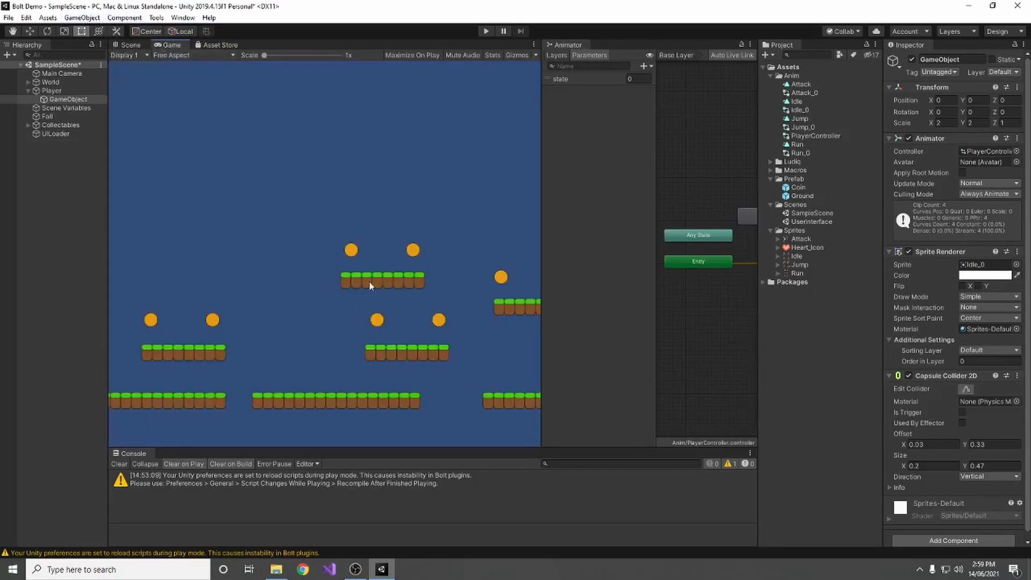
left_click(486, 32)
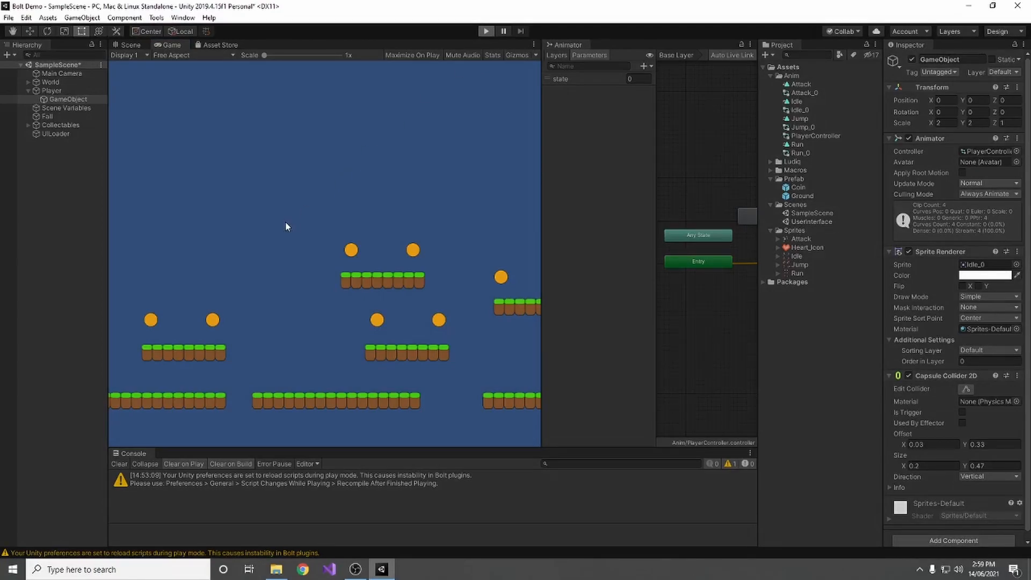
key("d")
key("d")
key("a")
key("d")
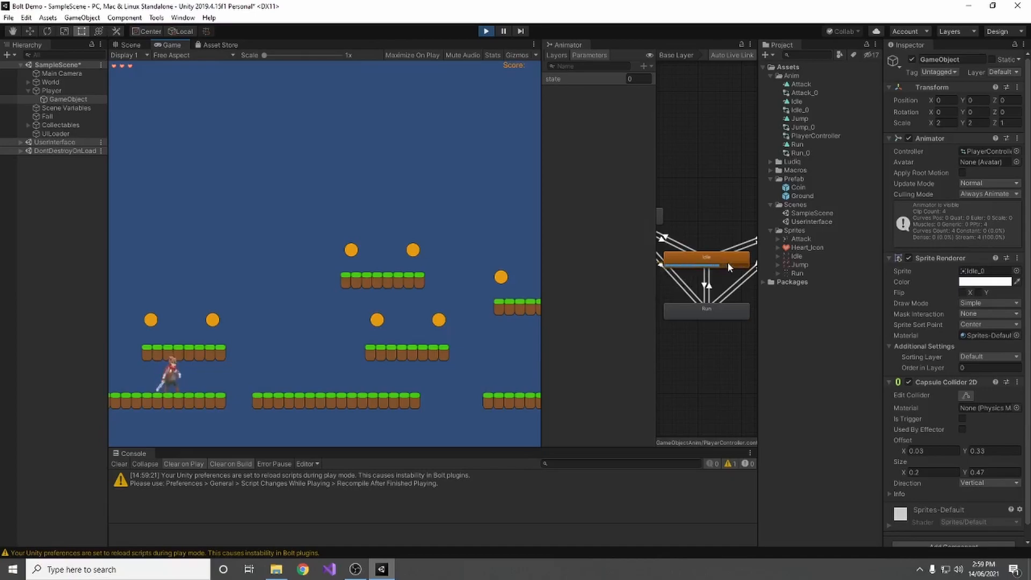
Test the Run, Jump, Idle and Attack animations by setting state to 1, 2, 0 and 3 during play, and stop the game
left_click(639, 79)
type("1")
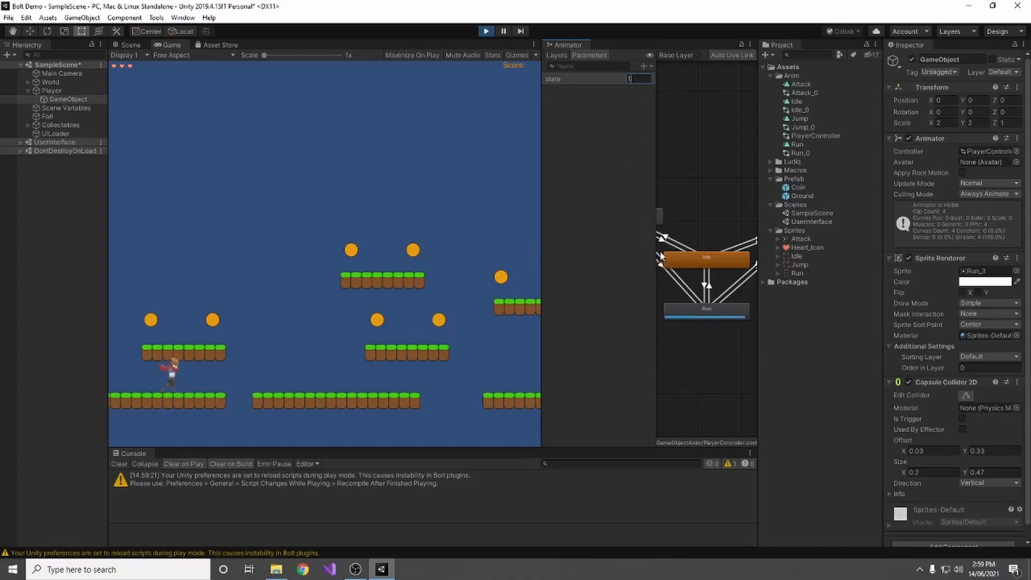
scroll(675, 247, "down", 3)
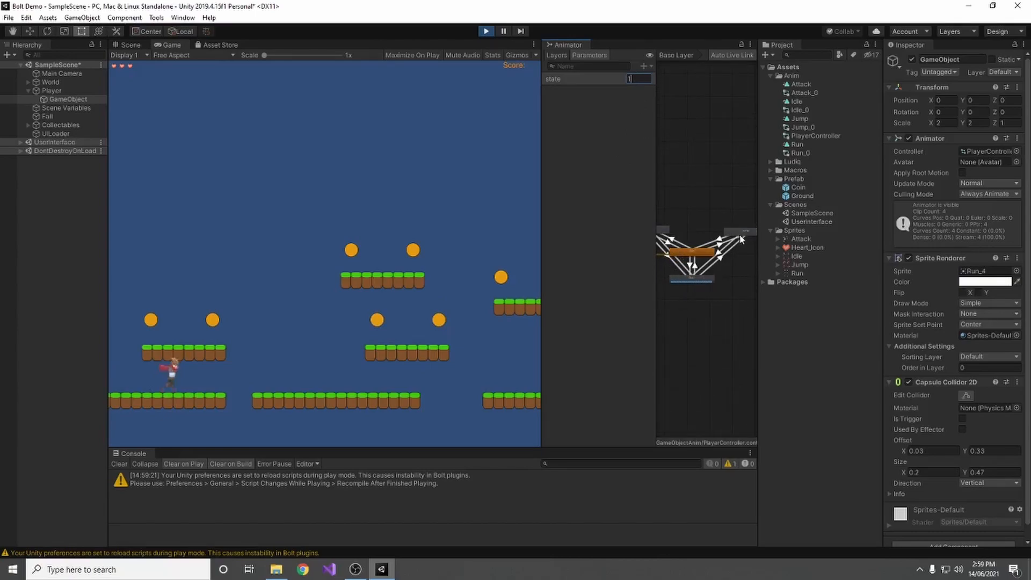
type("2")
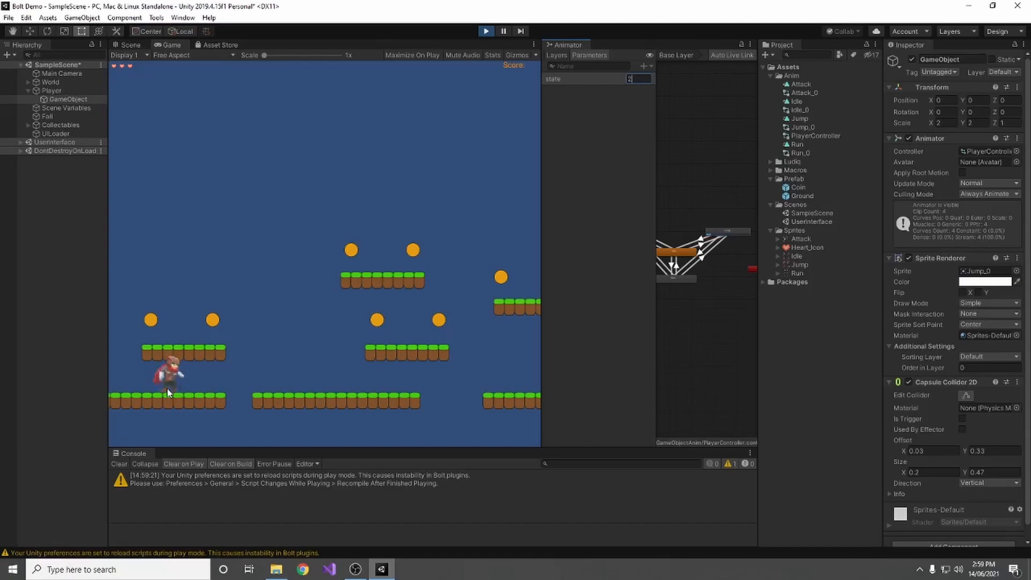
left_click(719, 238)
left_click(640, 79)
type("3")
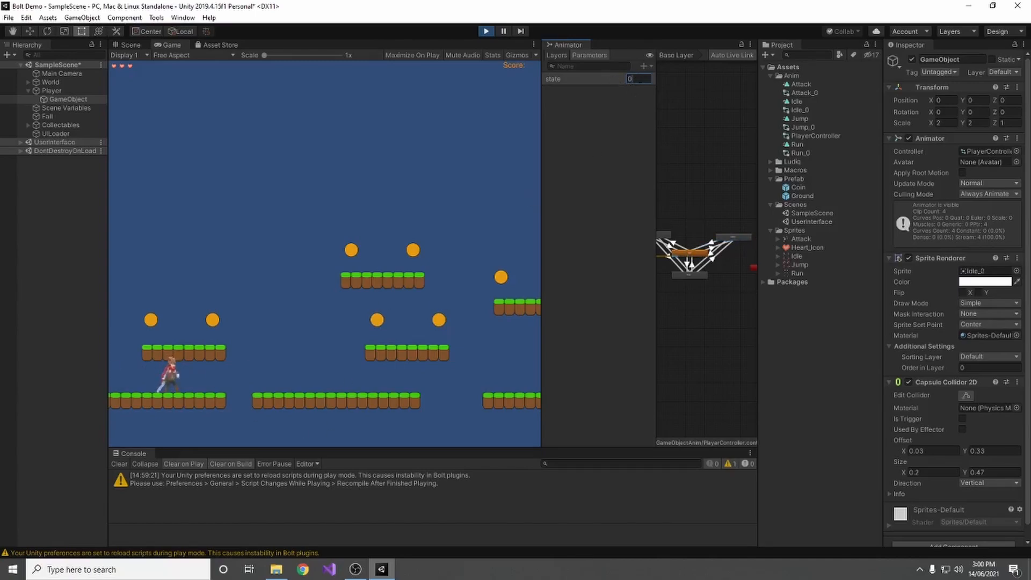
type("3")
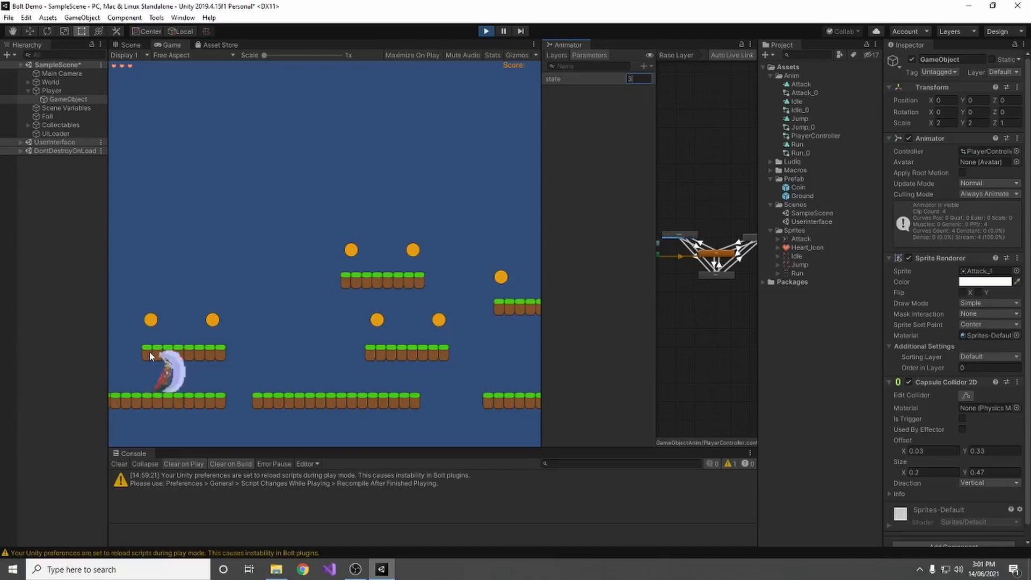
left_click(486, 32)
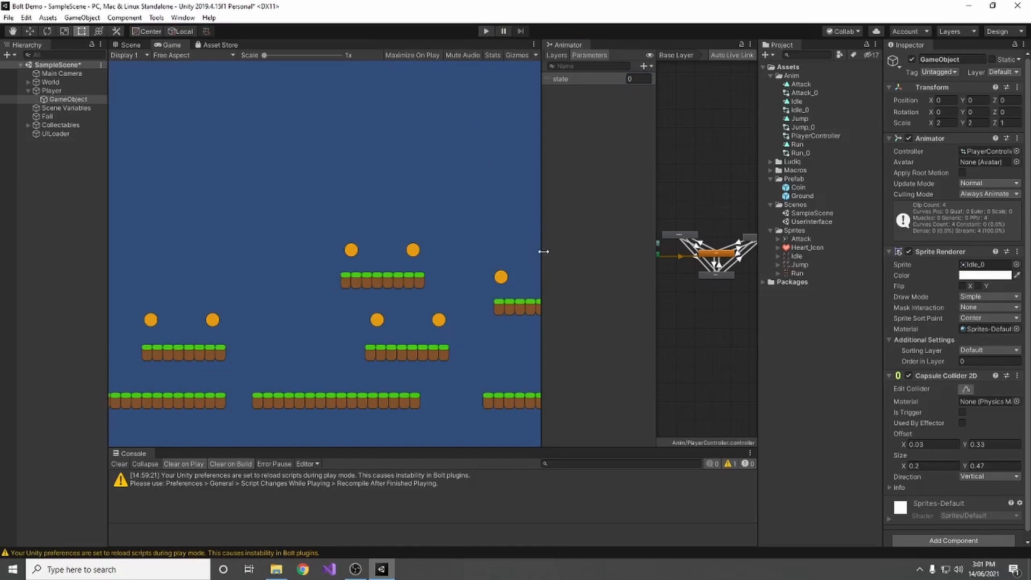
Widen the Animator view and turn off Loop Time for the Jump animation clip
left_click_drag(543, 251, 278, 251)
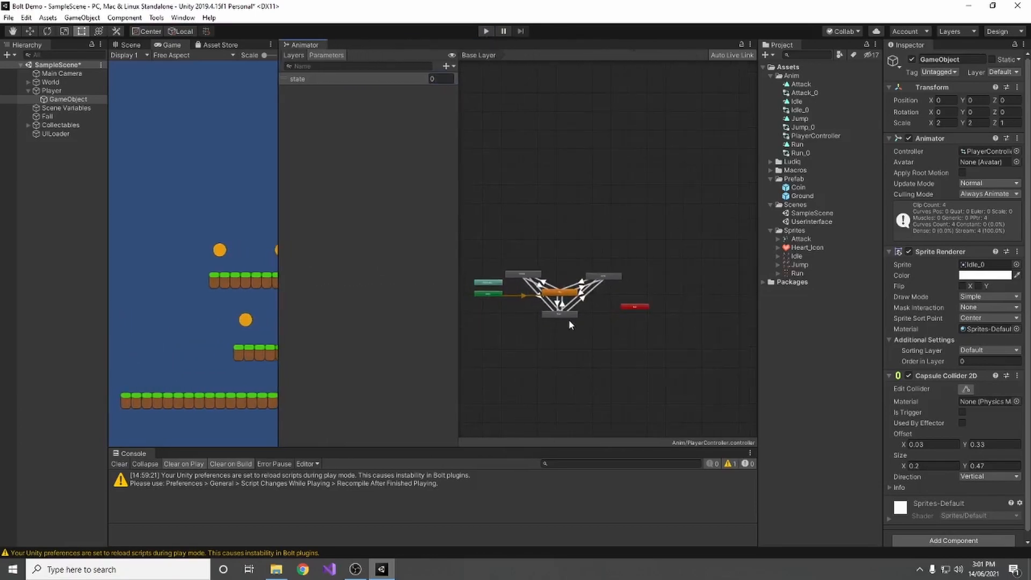
left_click(606, 277)
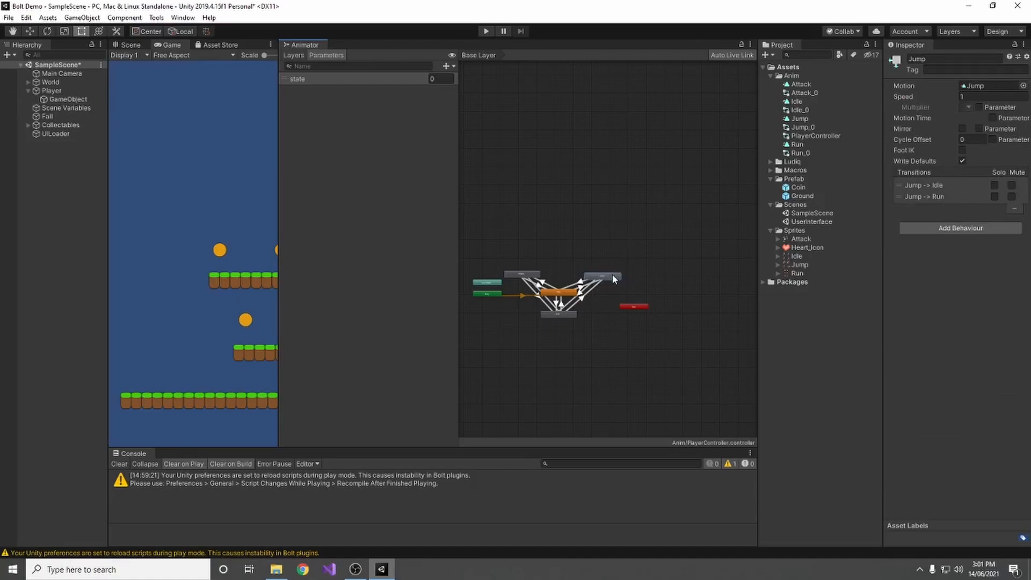
double_click(614, 278)
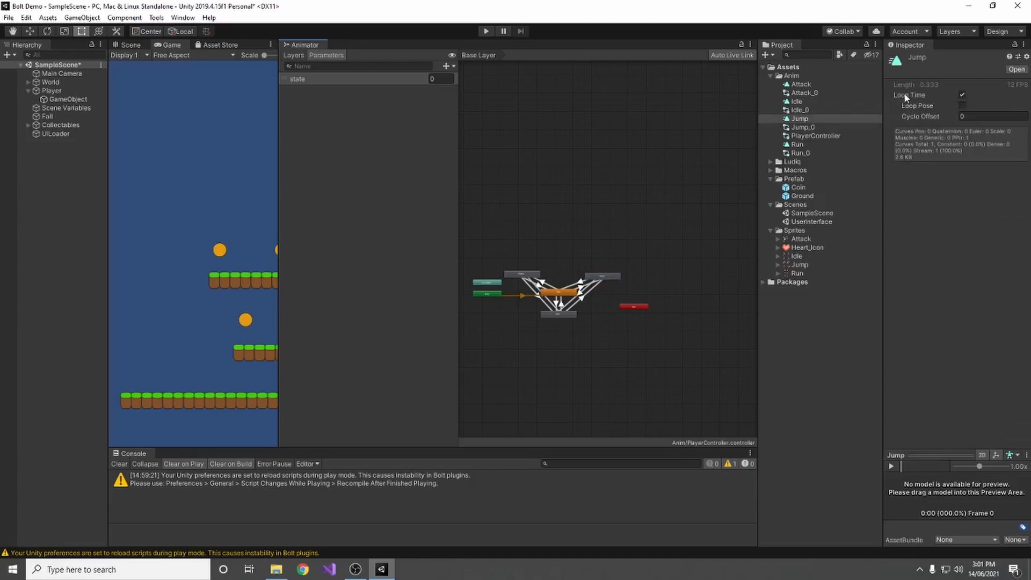
left_click(962, 96)
Turn off Loop Time for the Attack animation clip
left_click(530, 275)
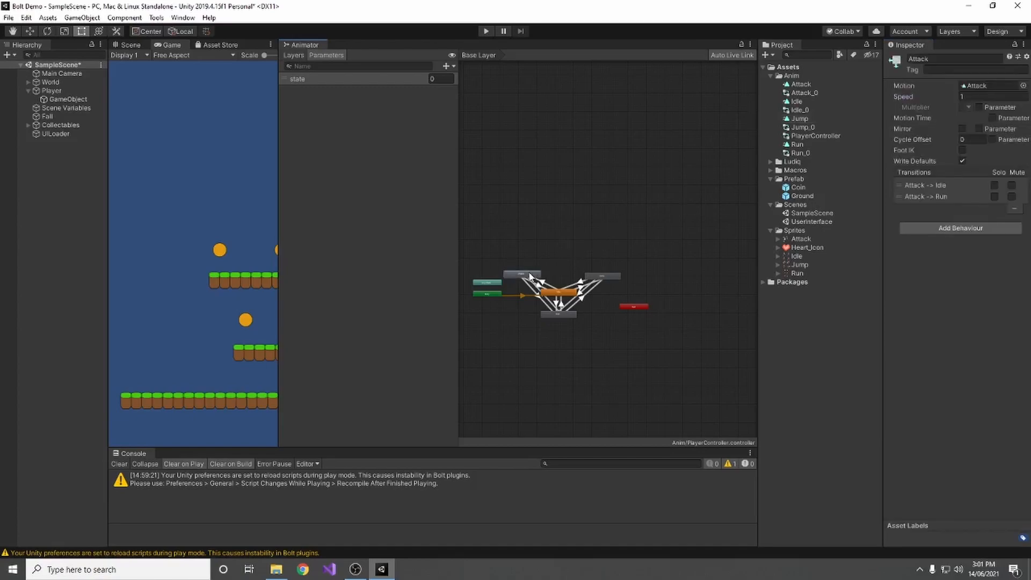
double_click(530, 275)
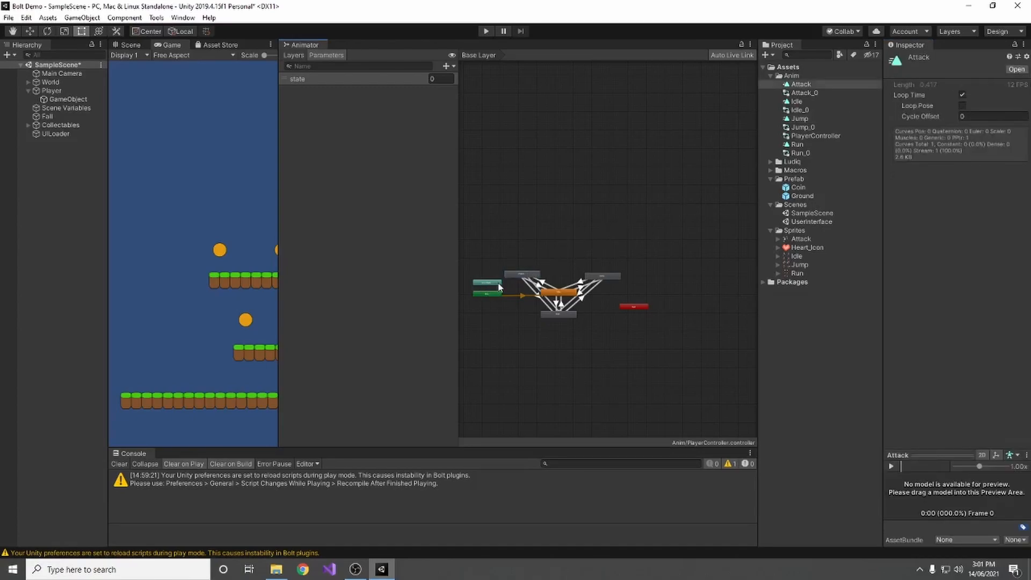
left_click(963, 95)
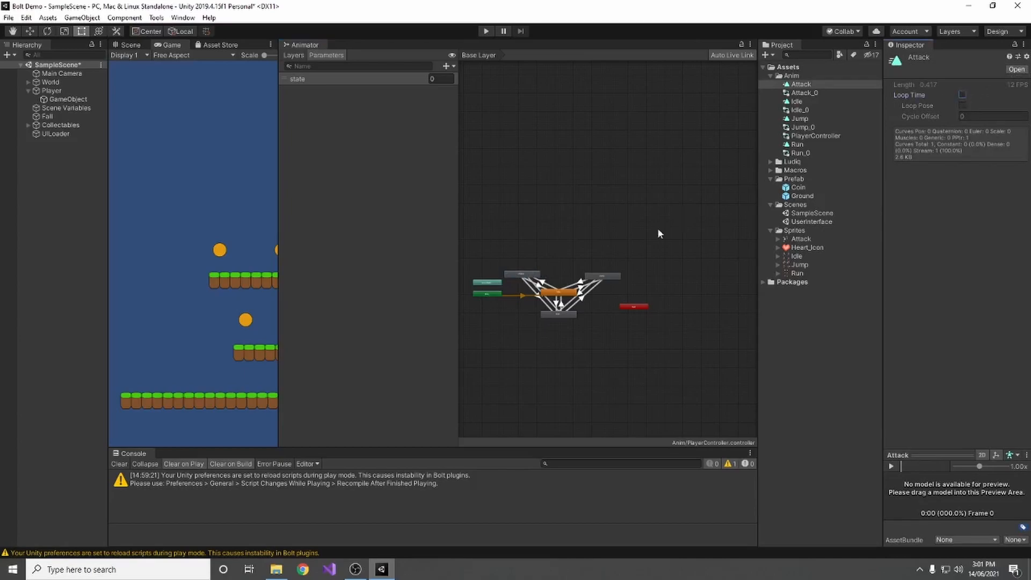
left_click(583, 251)
Widen the Game view, play the scene and test Attack and Jump with state 3 and 2, returning to 0 after each
left_click_drag(278, 211, 509, 208)
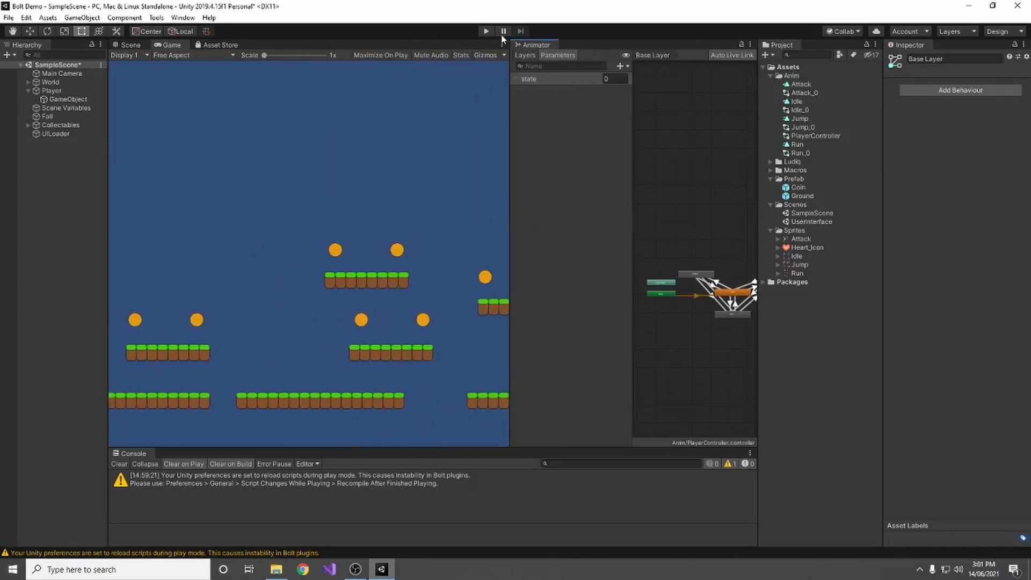
left_click(486, 32)
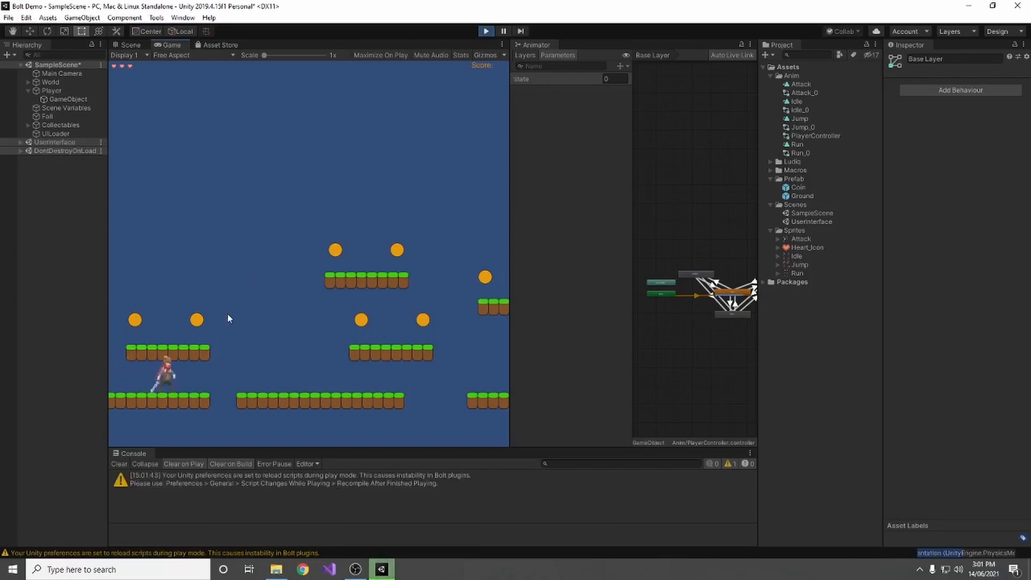
left_click(528, 80)
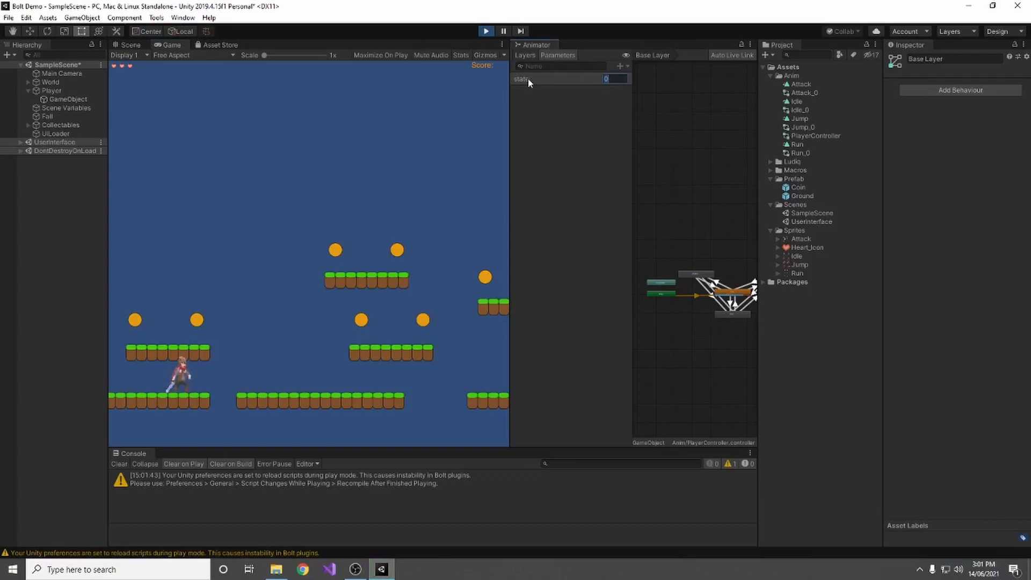
type("3")
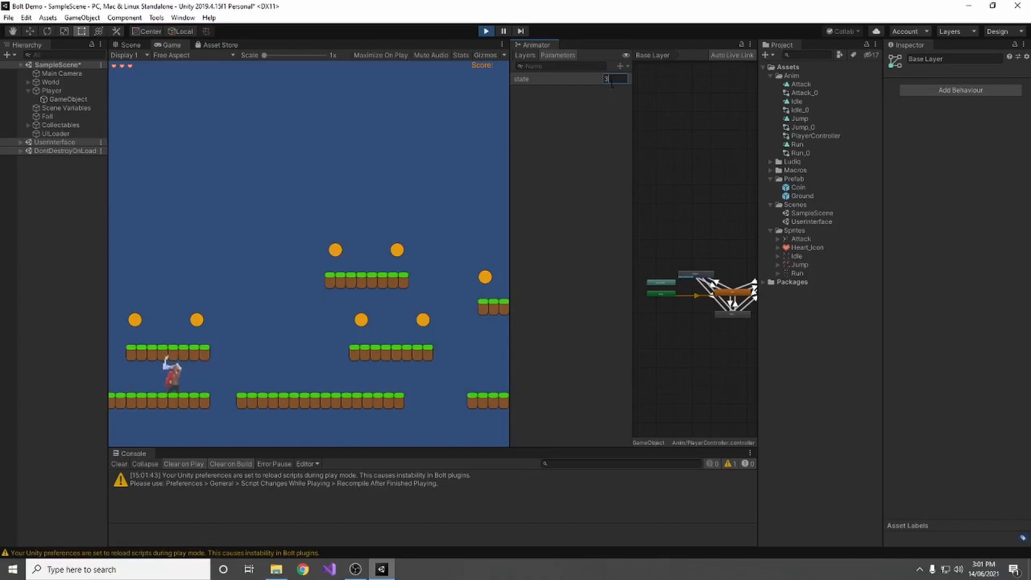
type("0")
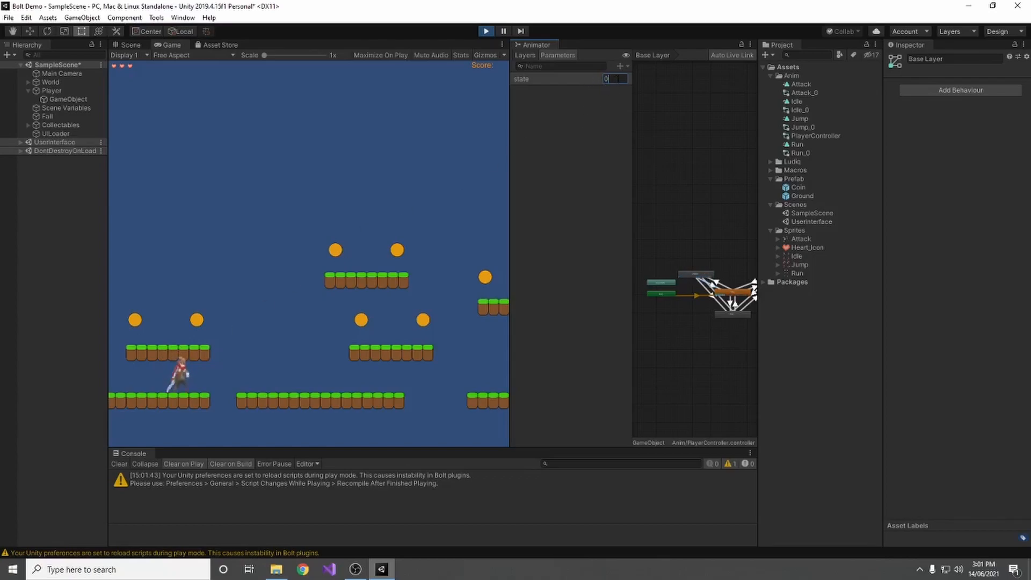
type("2")
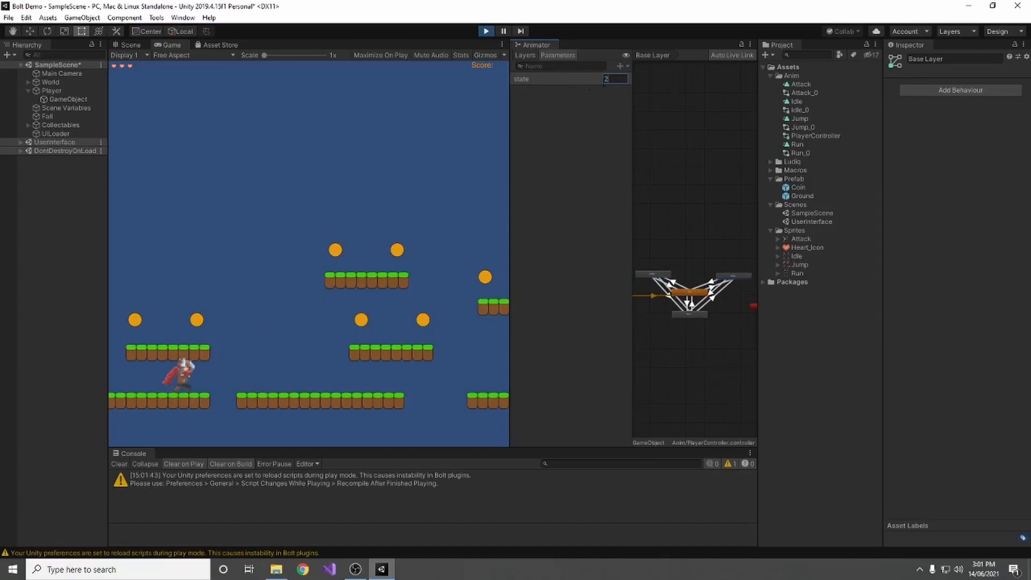
type("0")
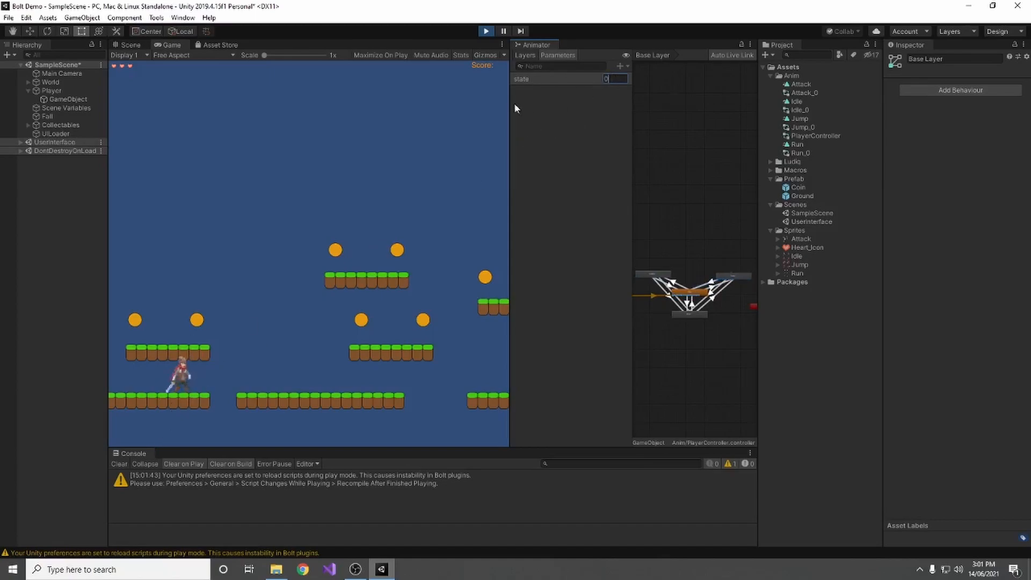